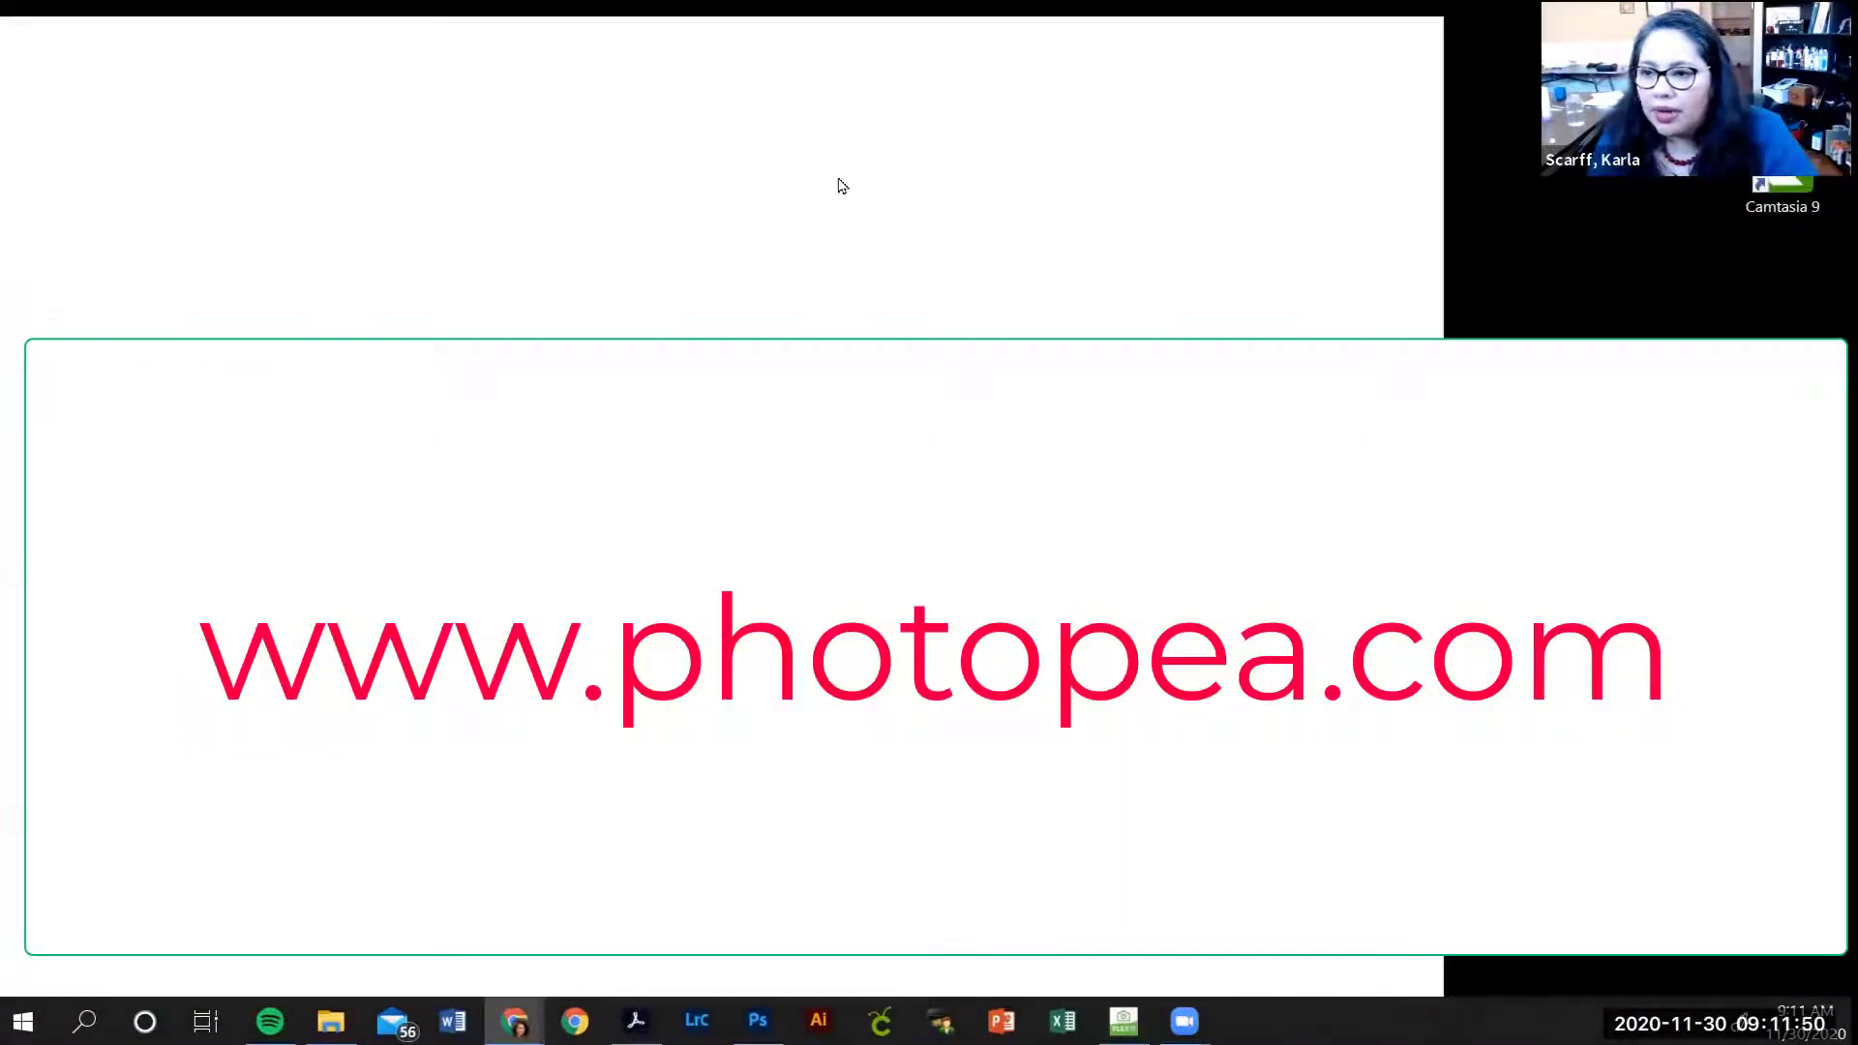
{"action": "left_click", "coordinate": [888, 54]}
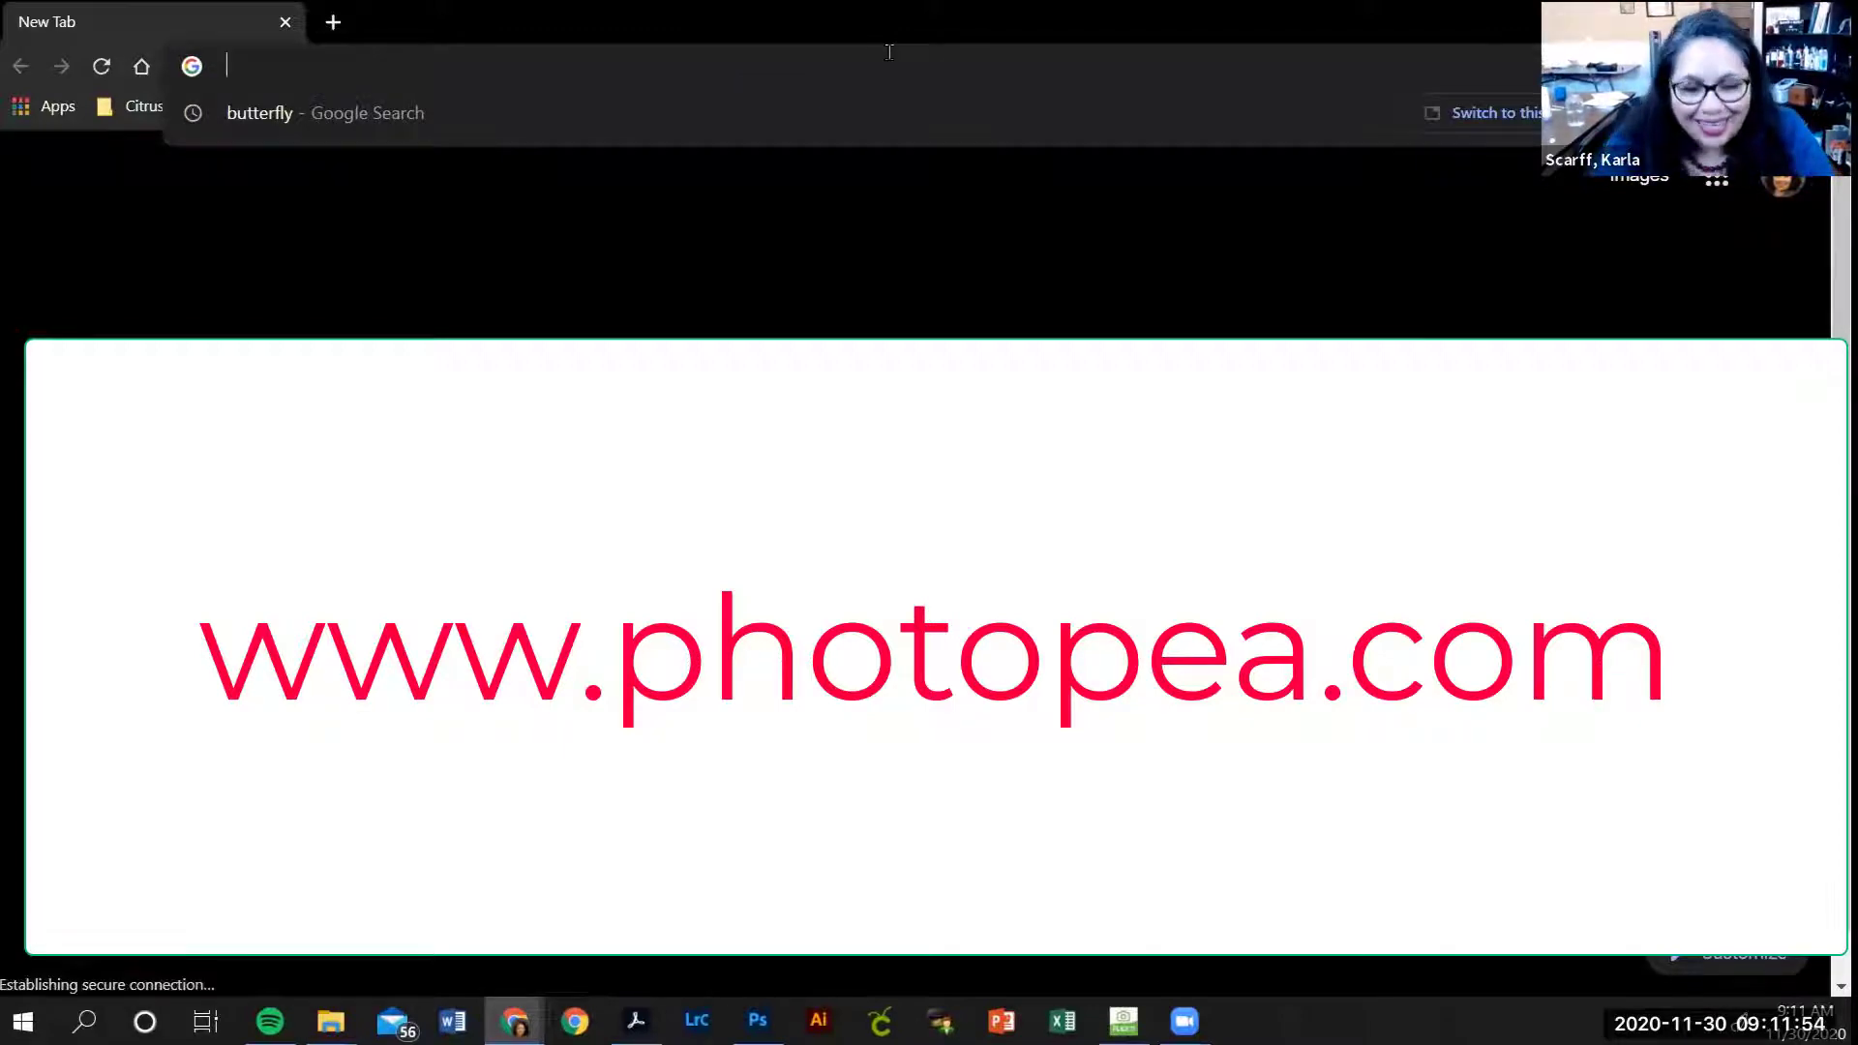
{"action": "type", "text": "www"}
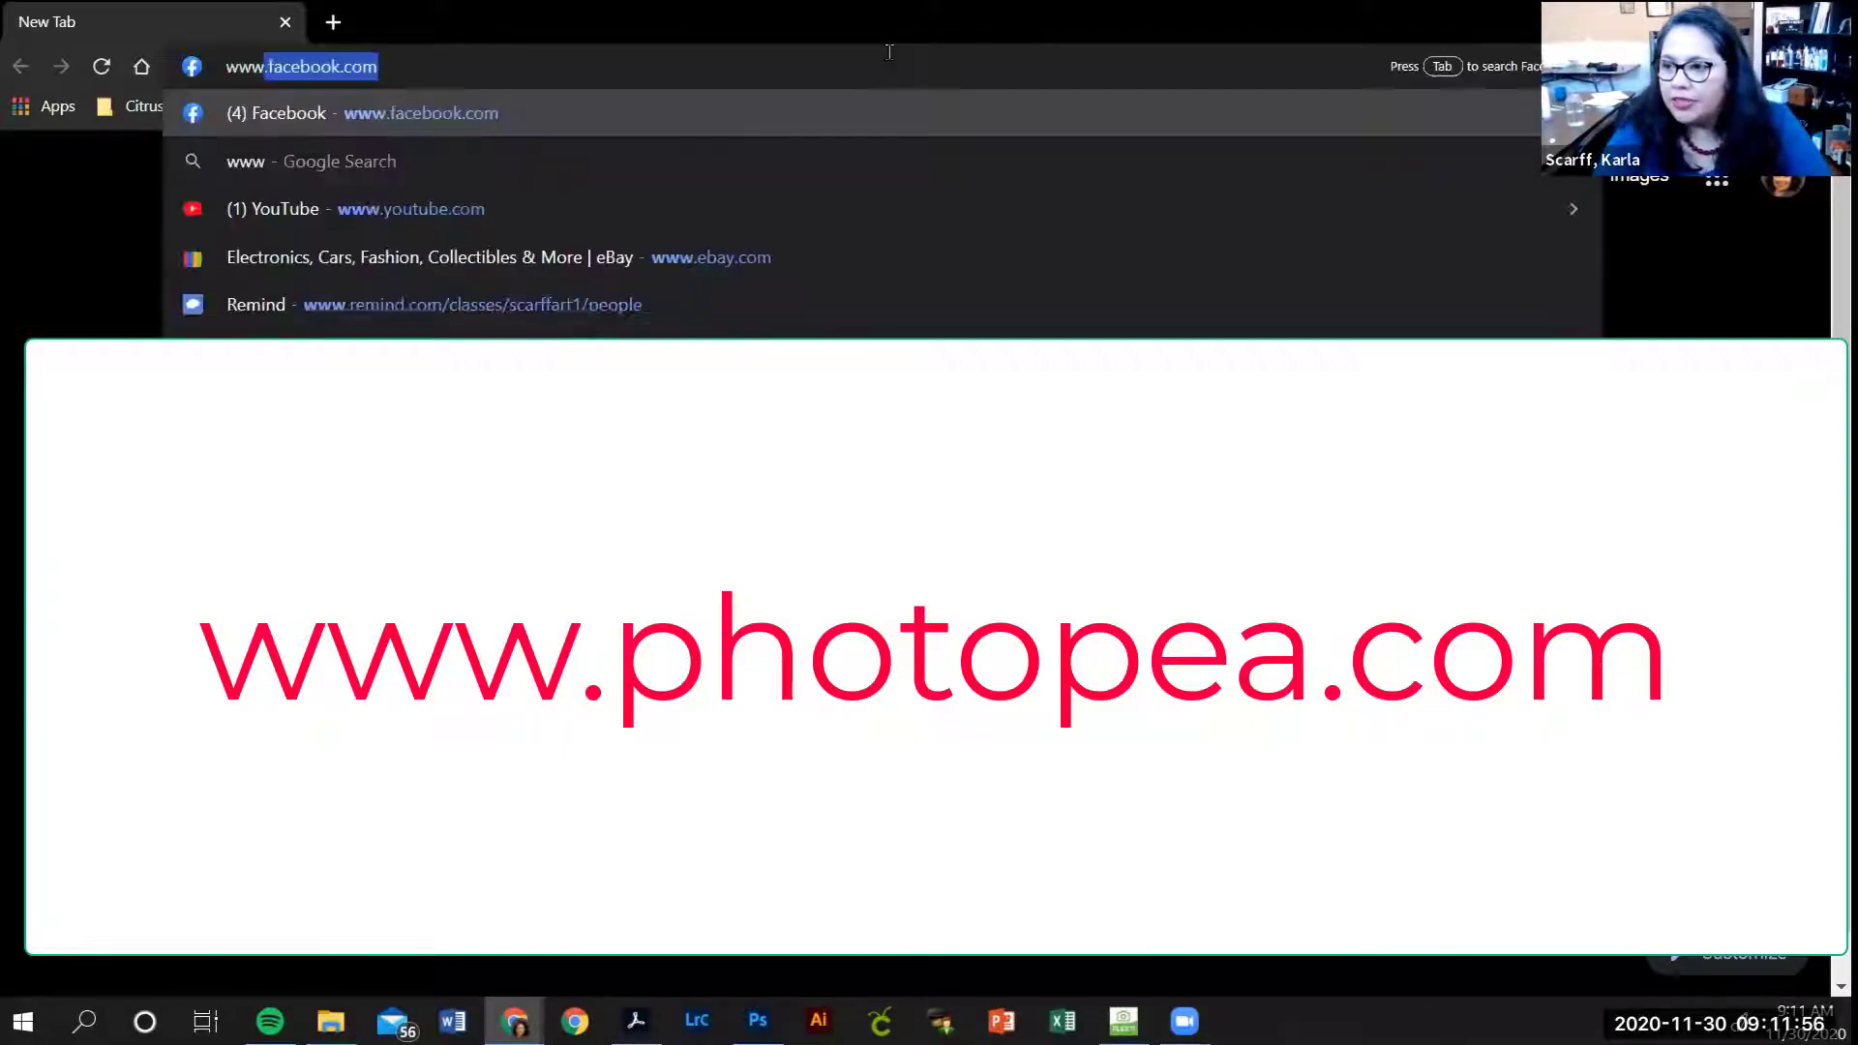
{"action": "type", "text": ".photope"}
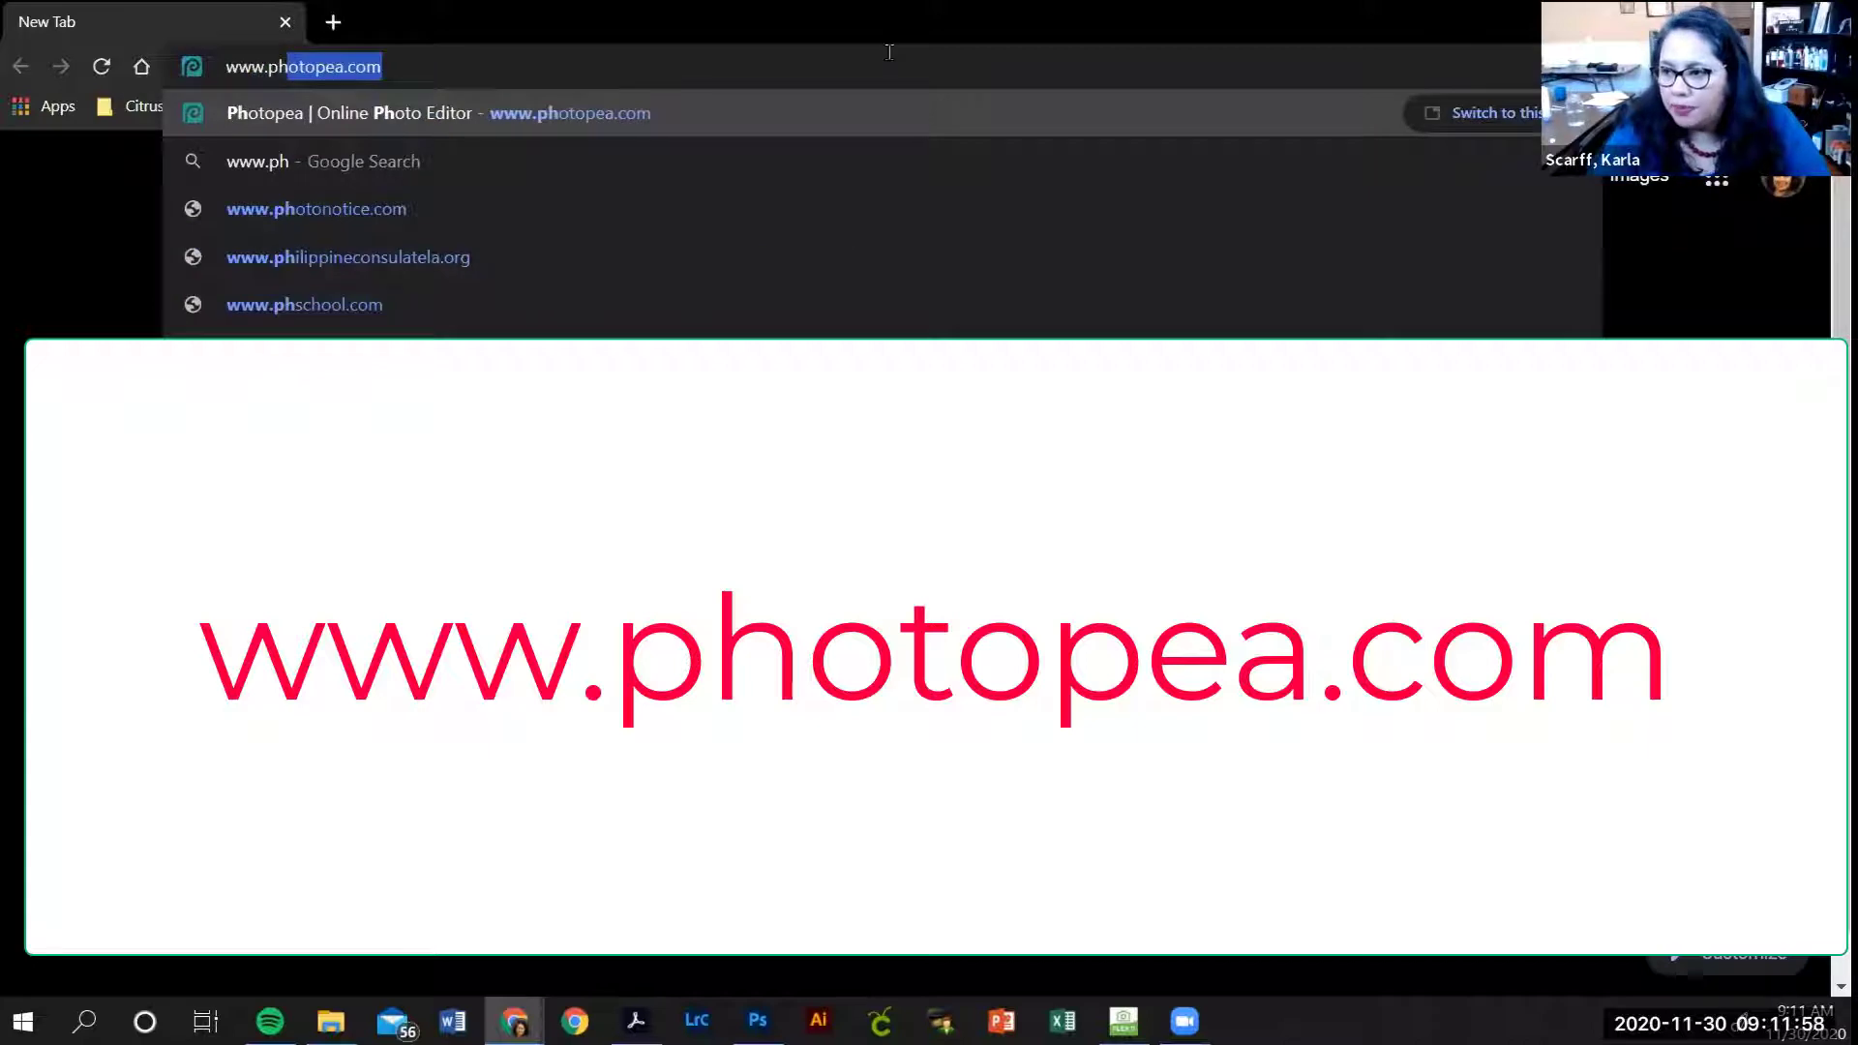
{"action": "key", "text": "Return"}
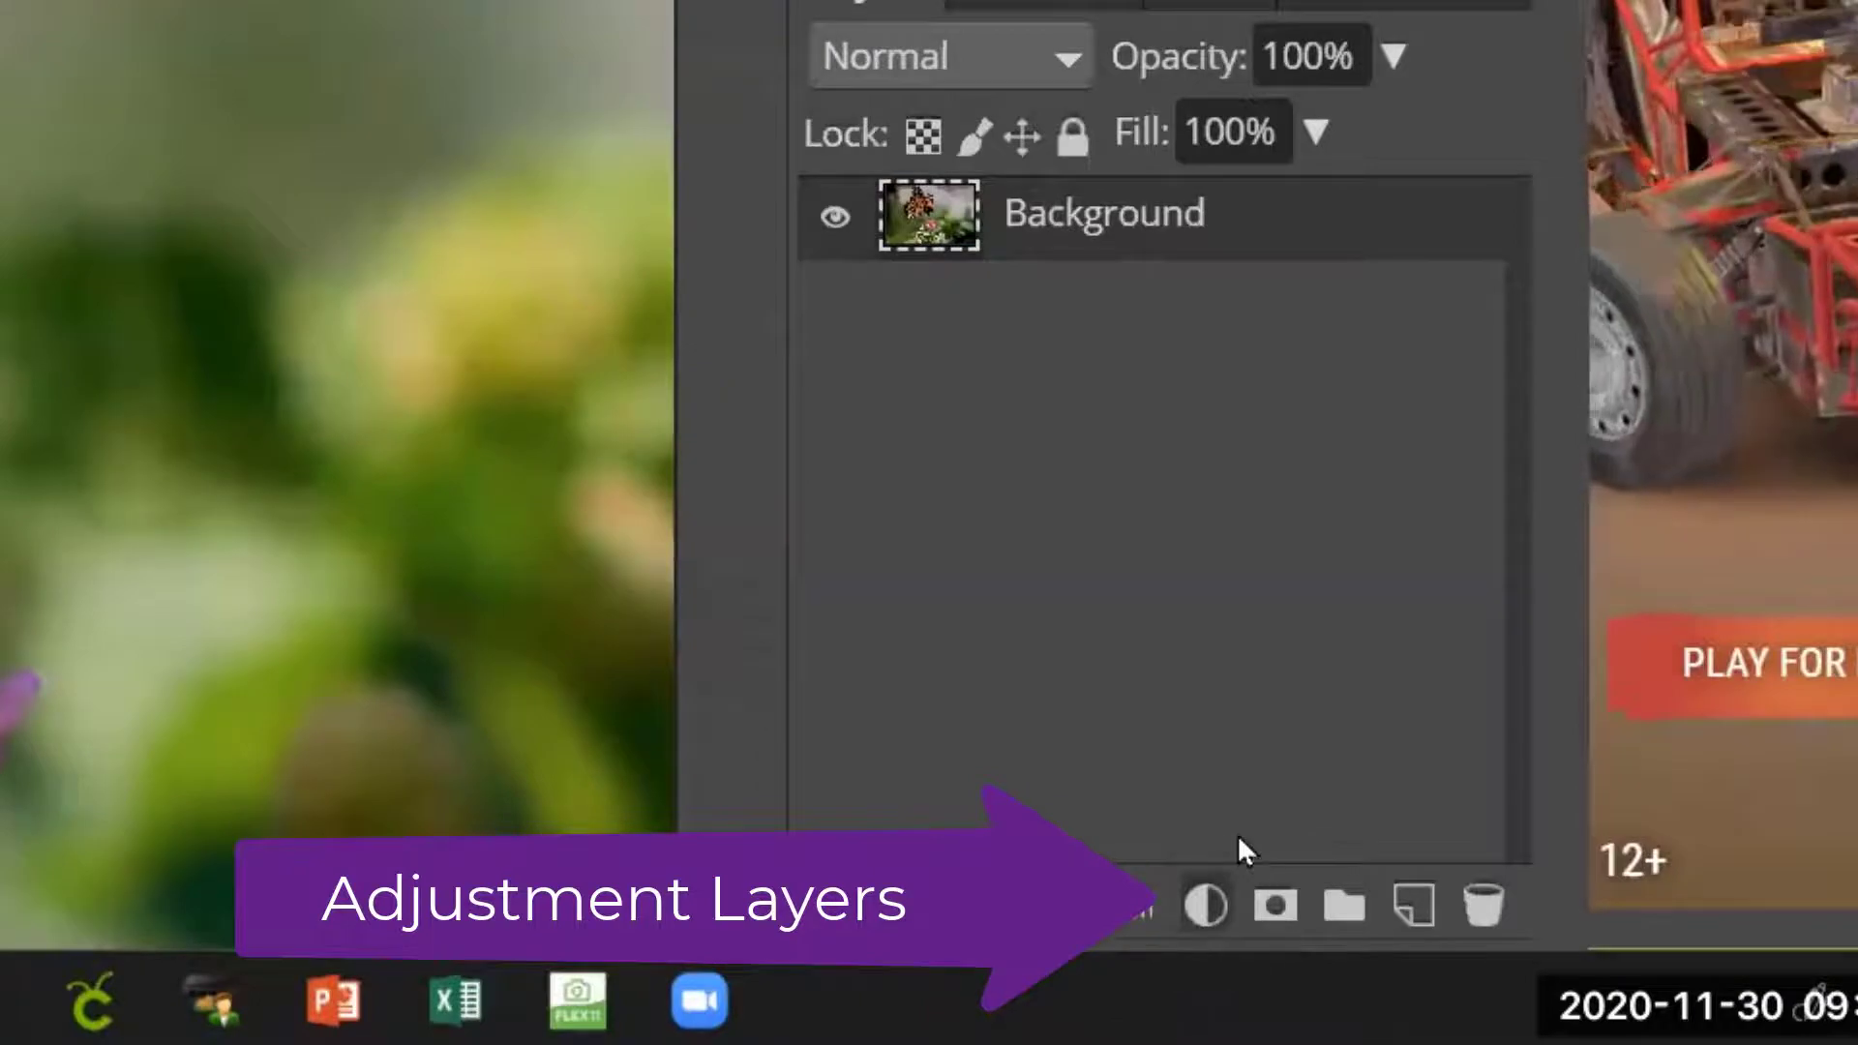
{"action": "left_click", "coordinate": [1205, 904]}
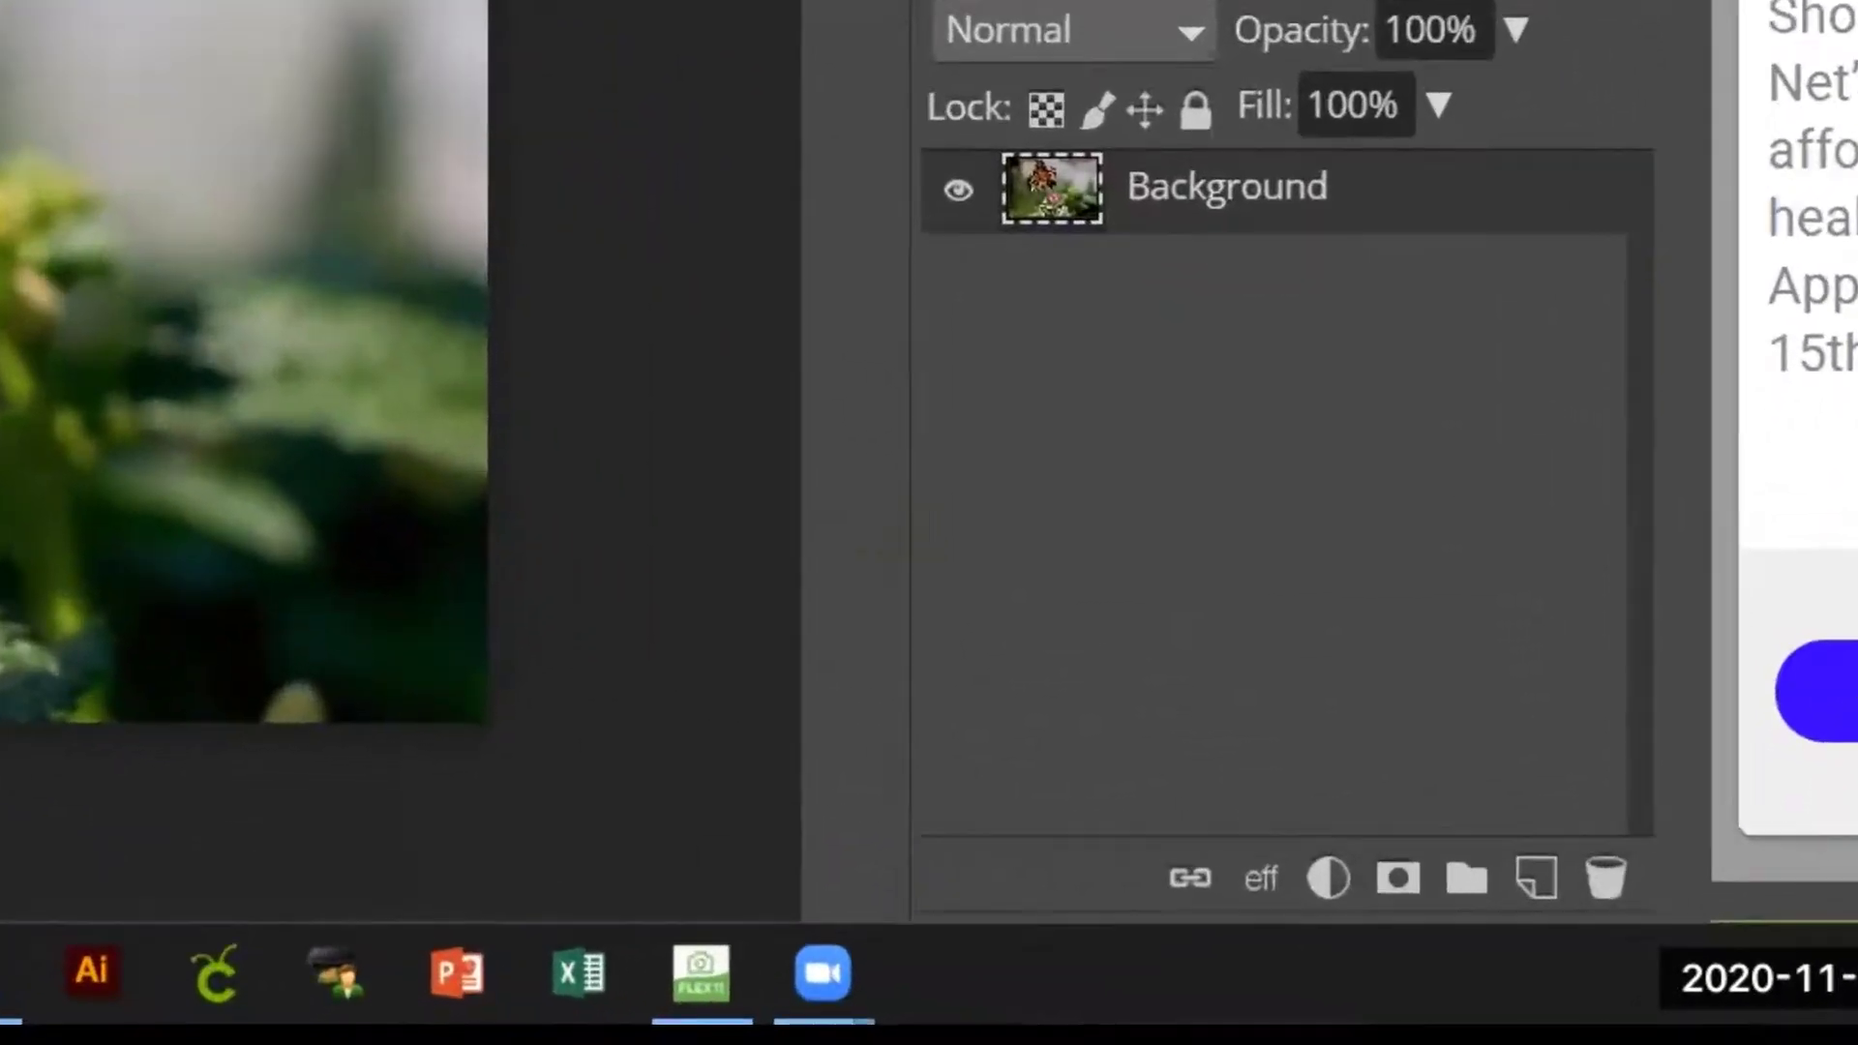
Step: Add a Black & White adjustment layer from the Layers panel's adjustment list
{"action": "left_click", "coordinate": [1444, 971]}
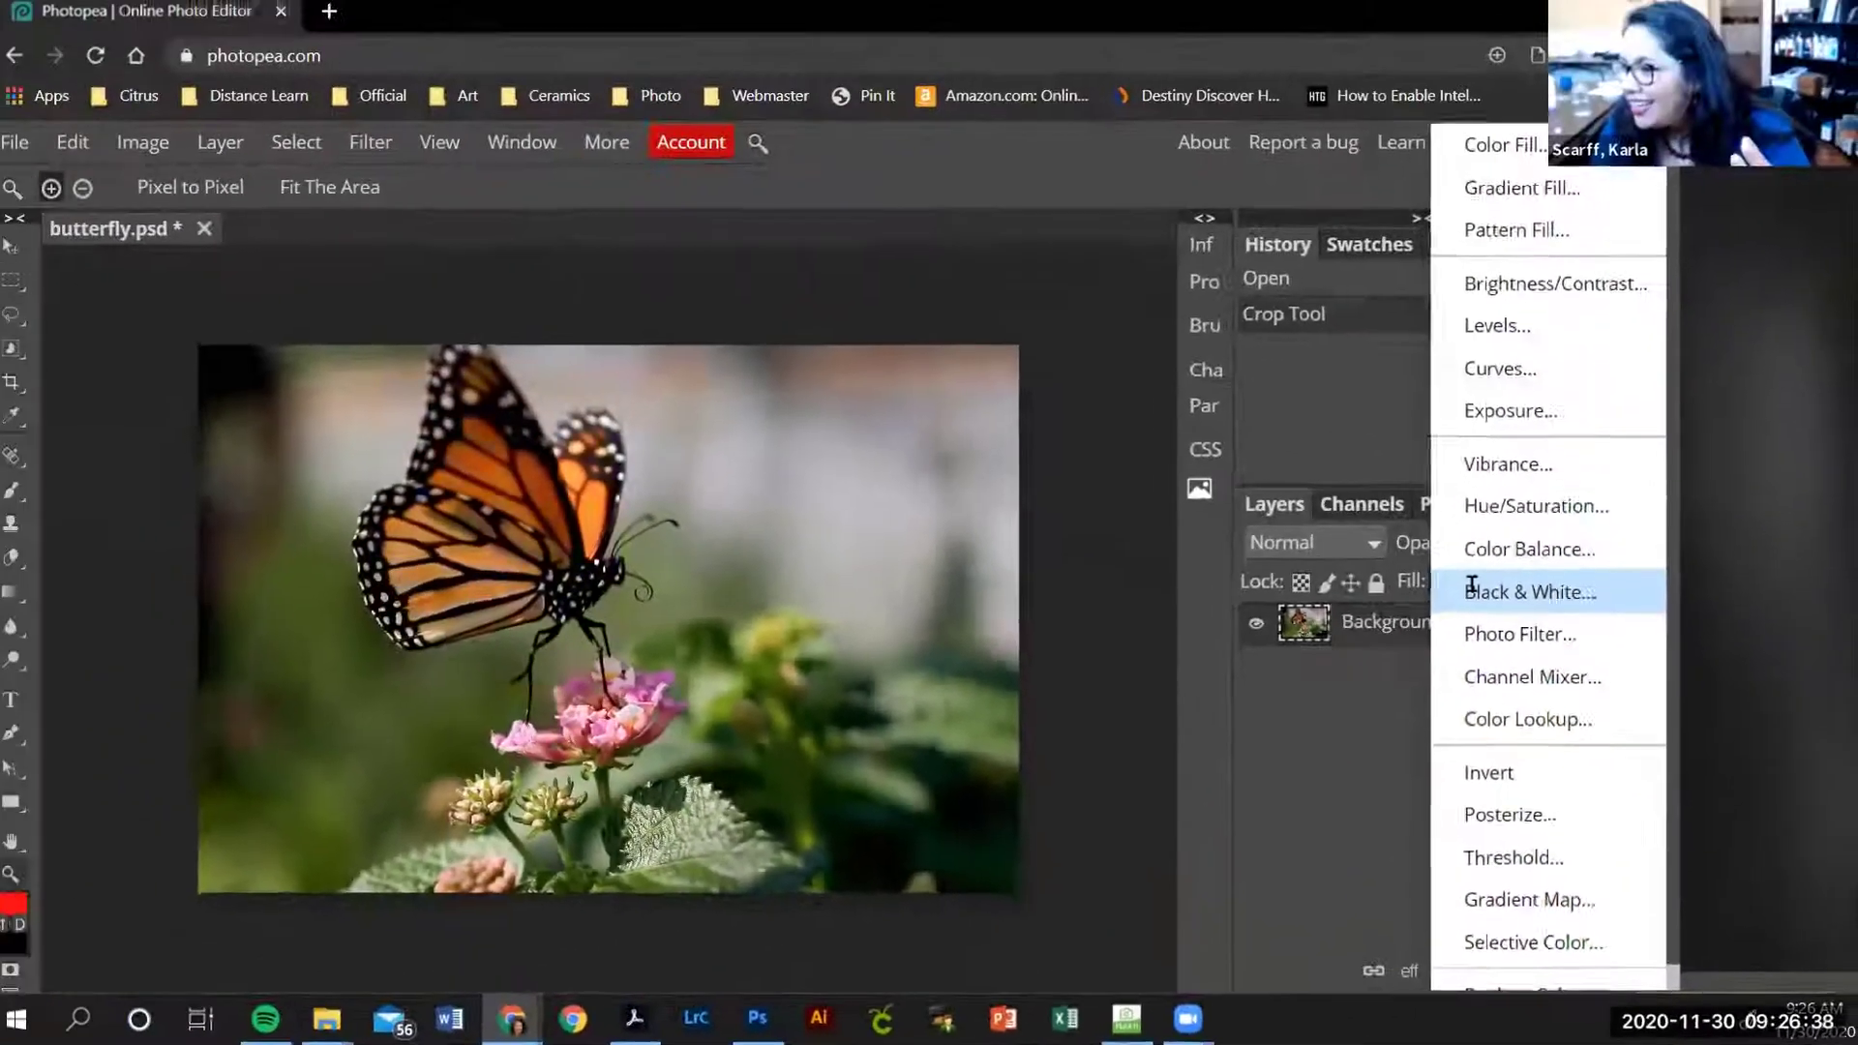
{"action": "left_click", "coordinate": [1393, 121]}
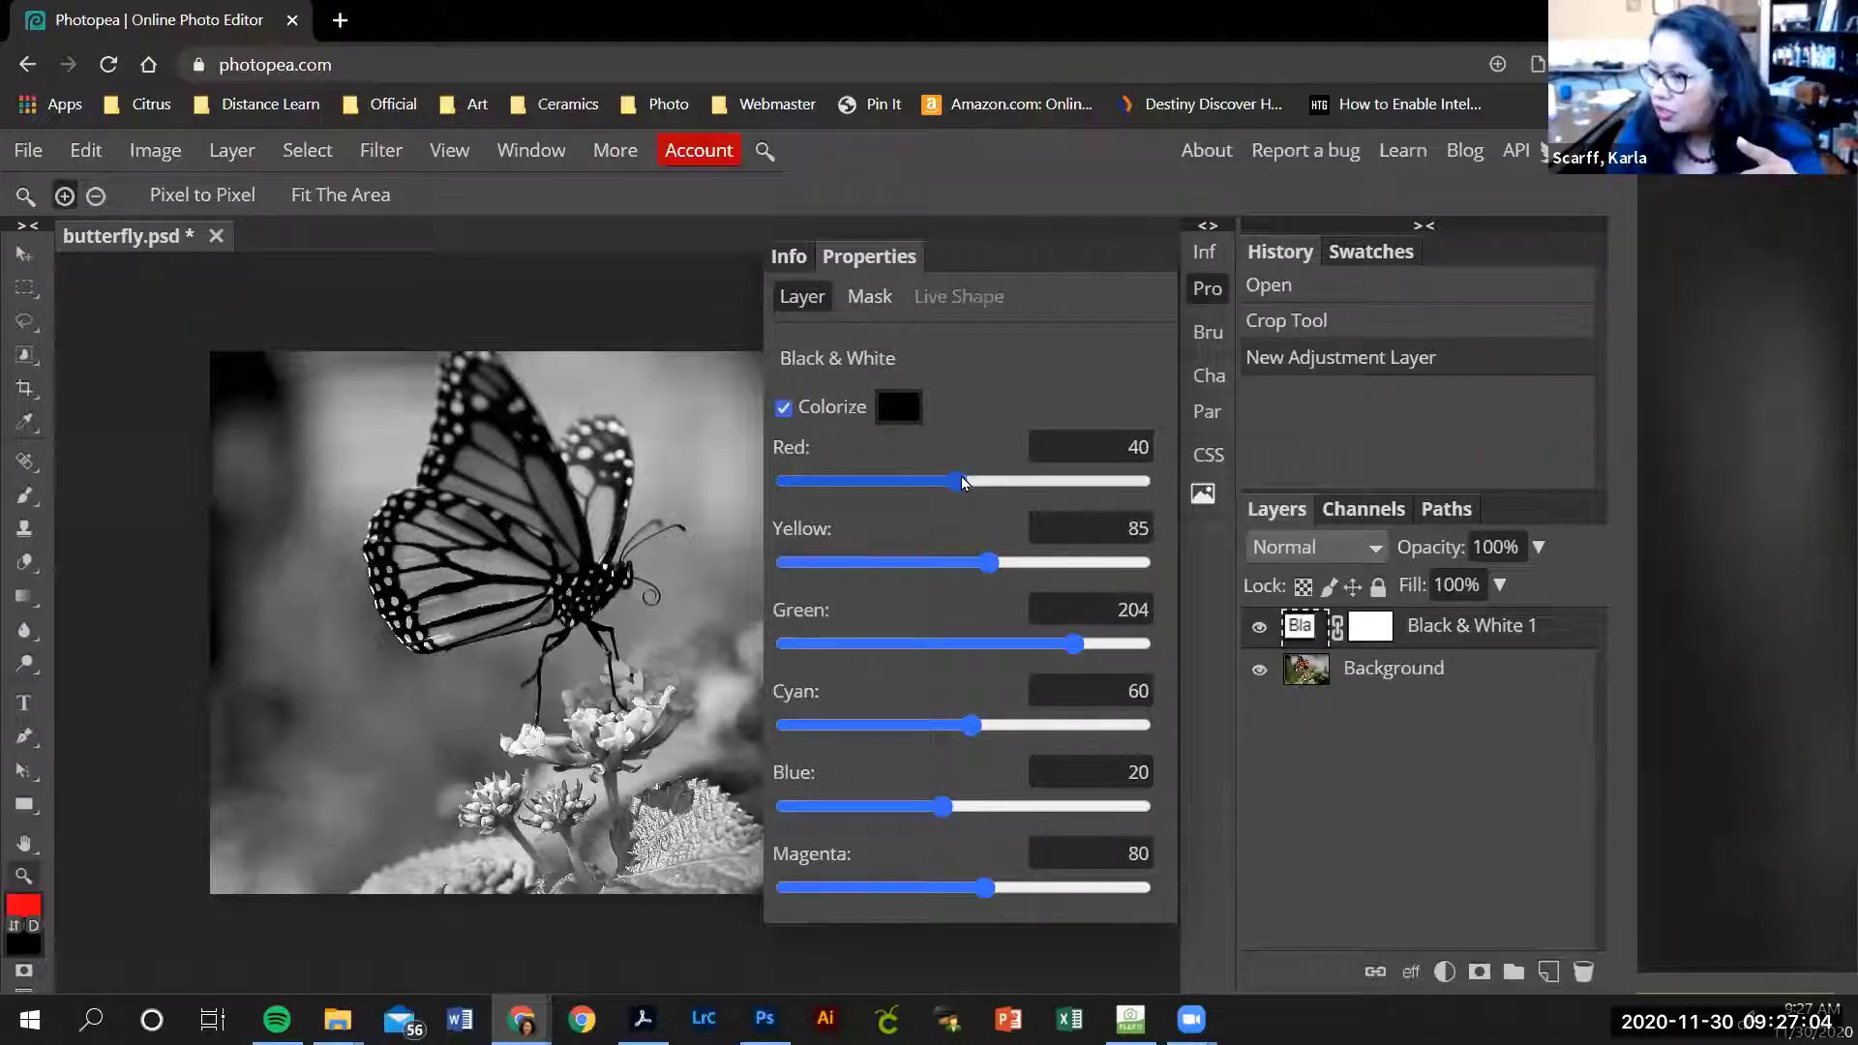
Step: Set the Black & White sliders to Red 35, Yellow 45 and Green 55
{"action": "left_click_drag", "start_coordinate": [963, 482], "coordinate": [944, 581]}
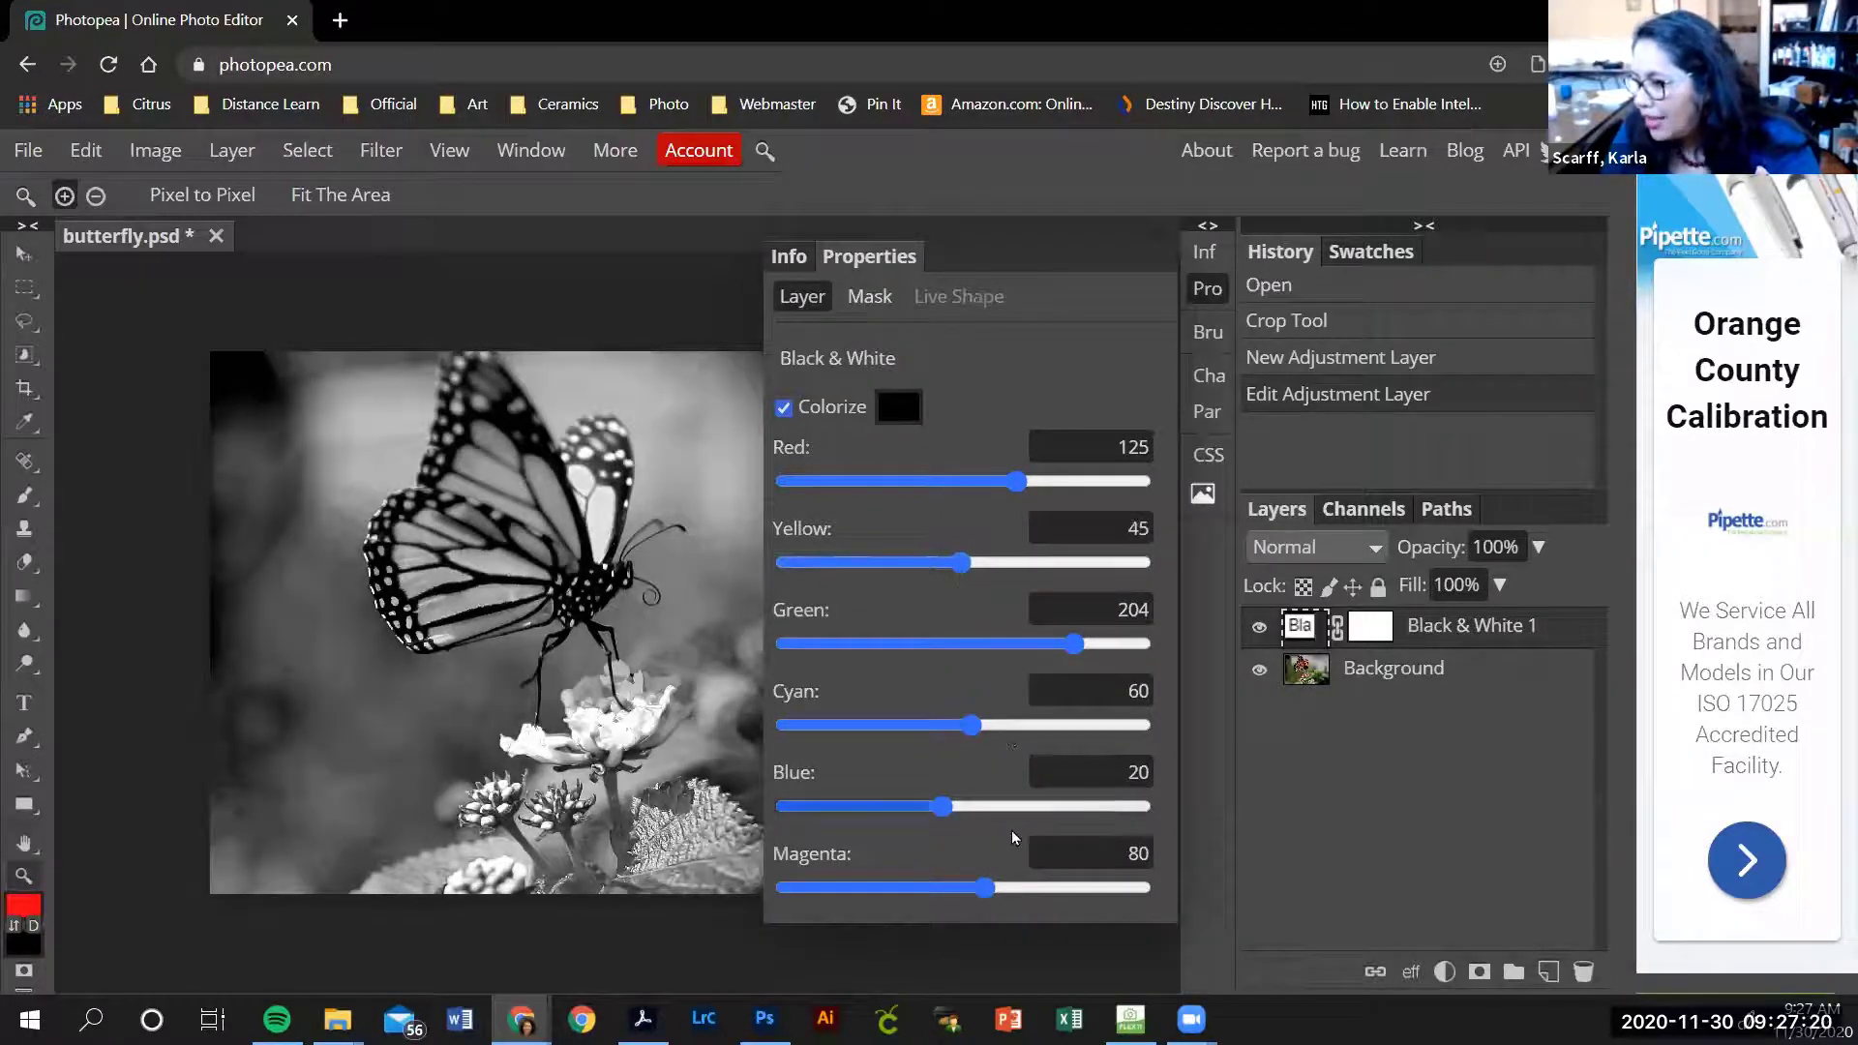
{"action": "left_click_drag", "start_coordinate": [1074, 644], "coordinate": [967, 644]}
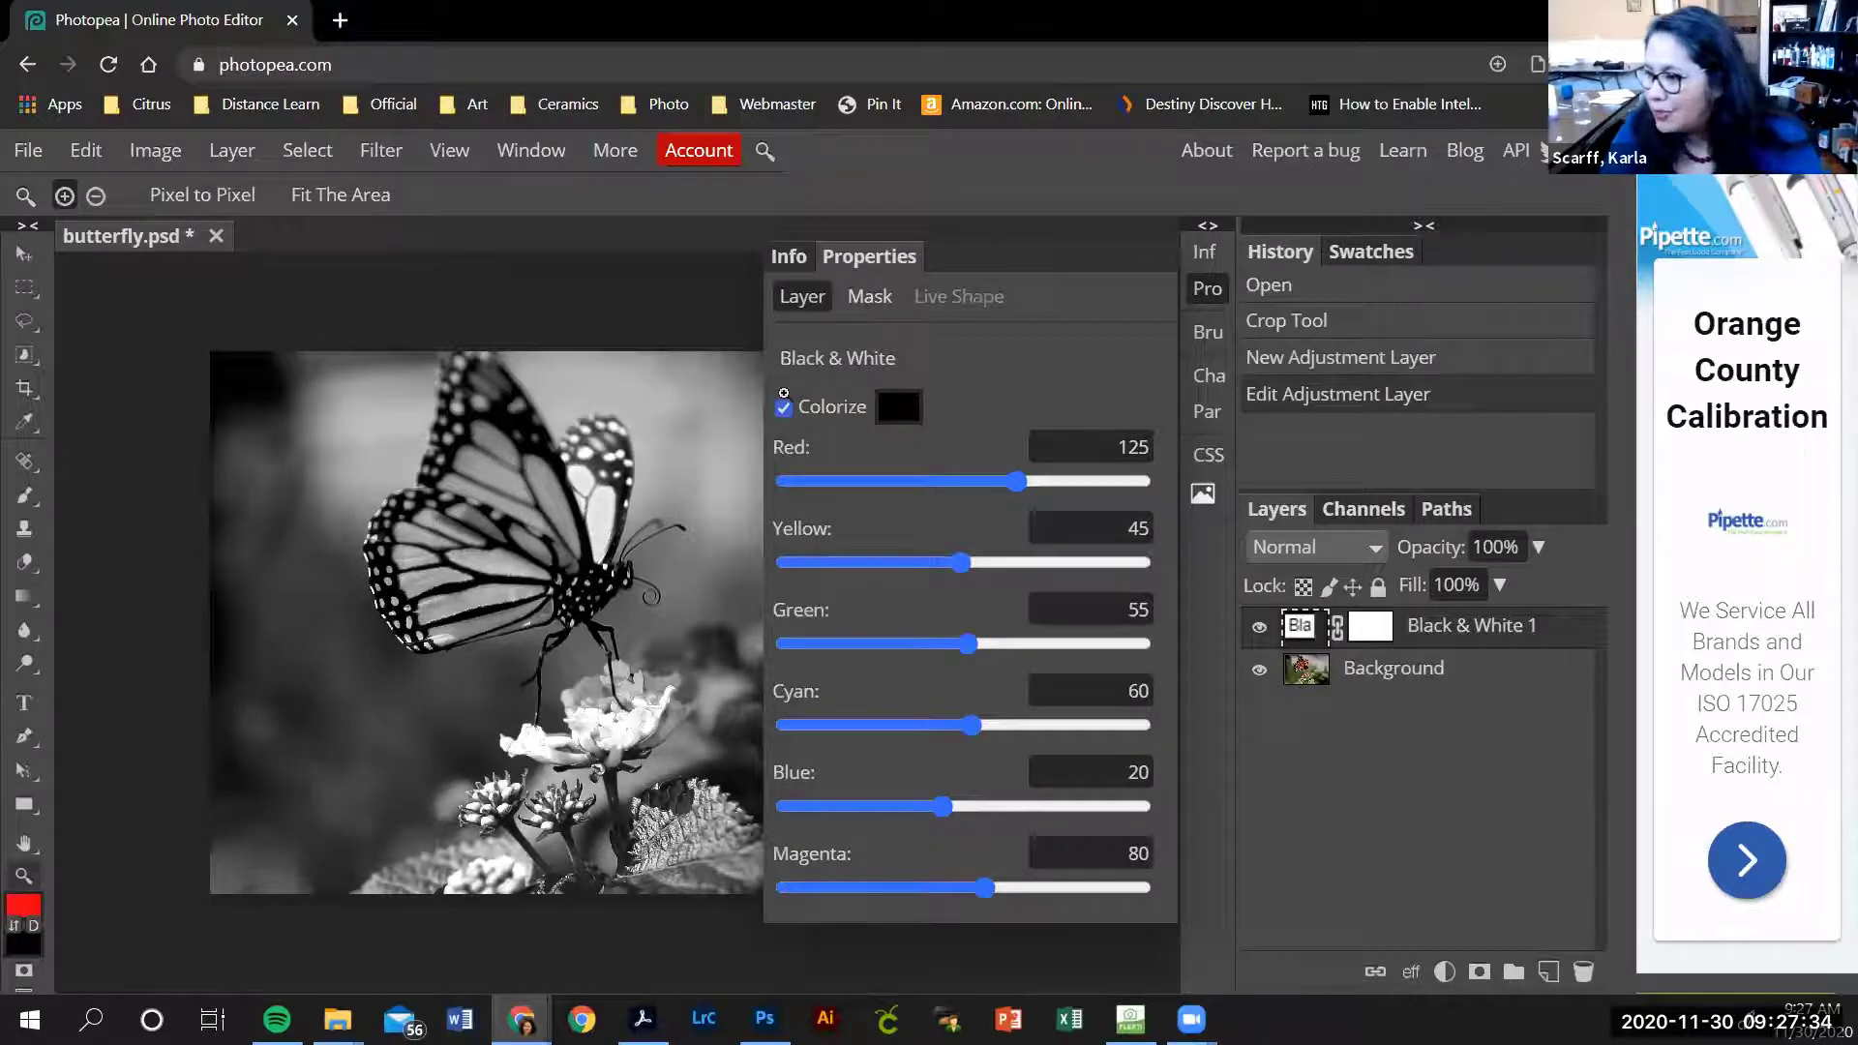
{"action": "left_click_drag", "start_coordinate": [1025, 479], "coordinate": [955, 496]}
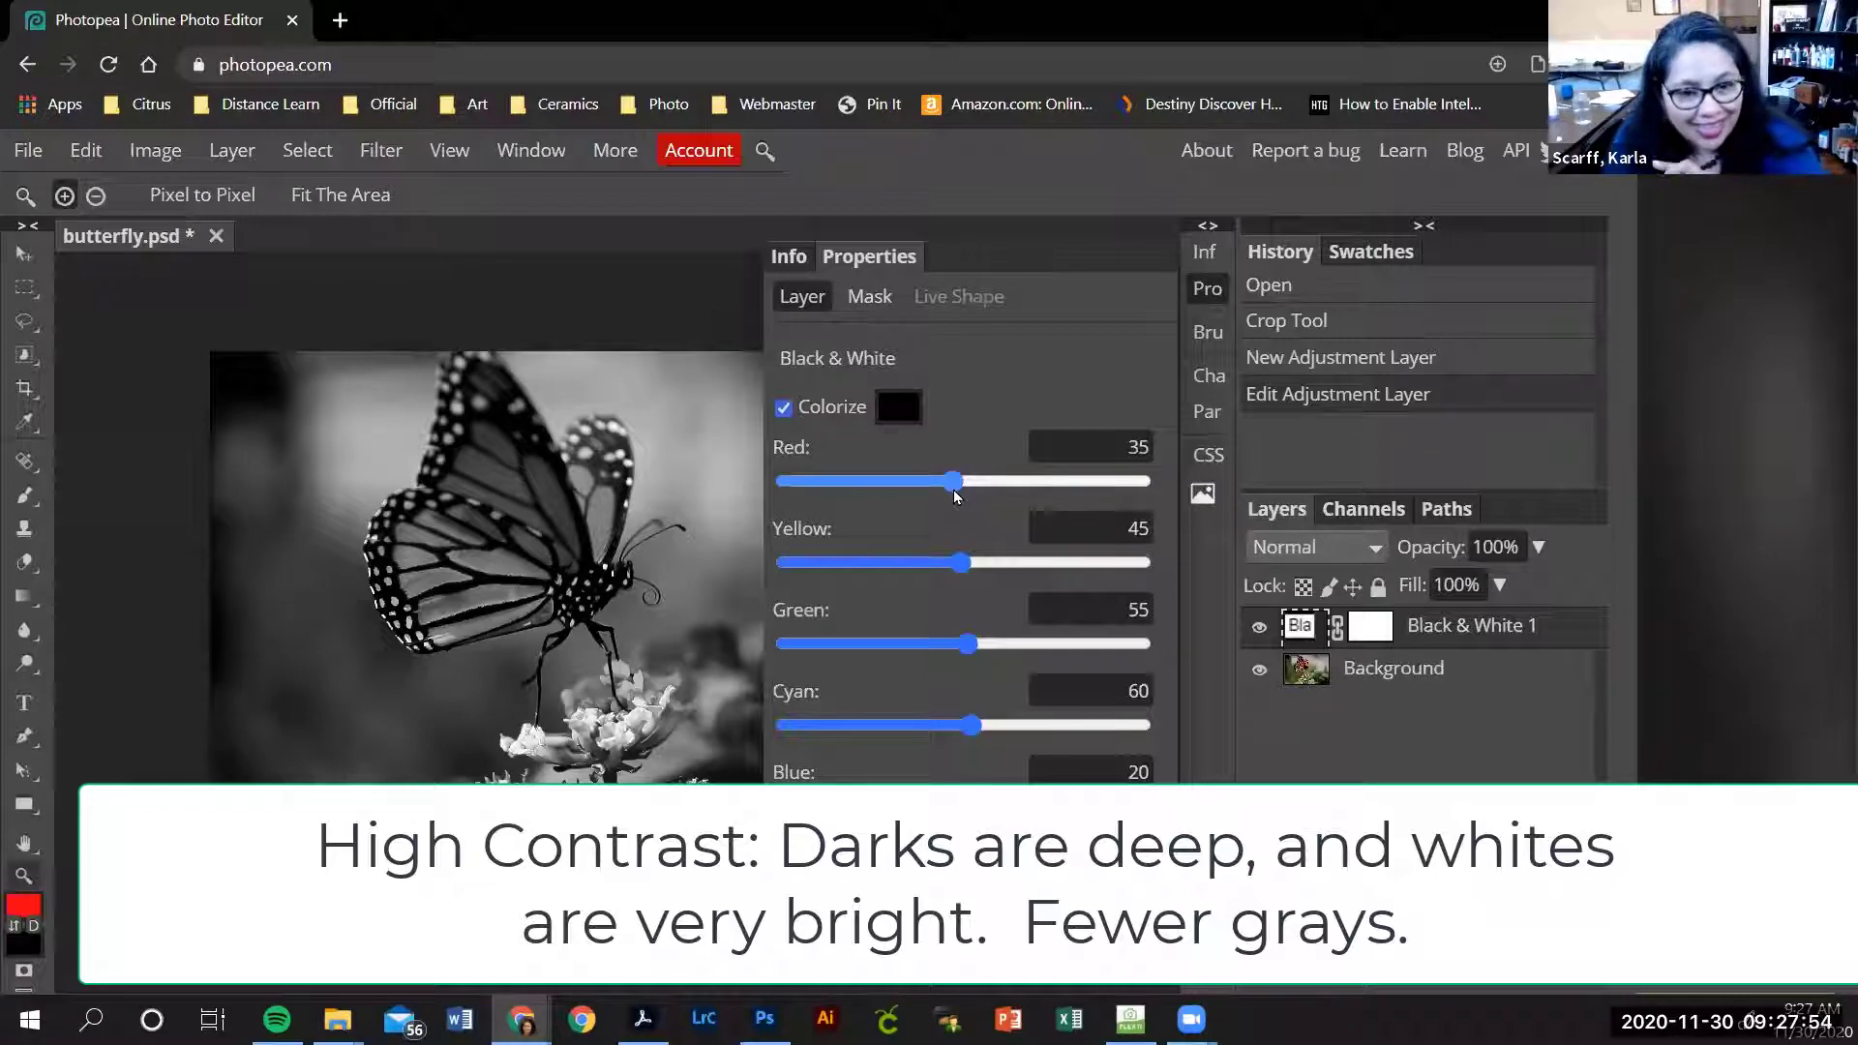
Step: Try out Red, Yellow, Green and Cyan slider values for a higher-contrast grayscale mix
{"action": "left_click_drag", "start_coordinate": [954, 495], "coordinate": [1054, 494]}
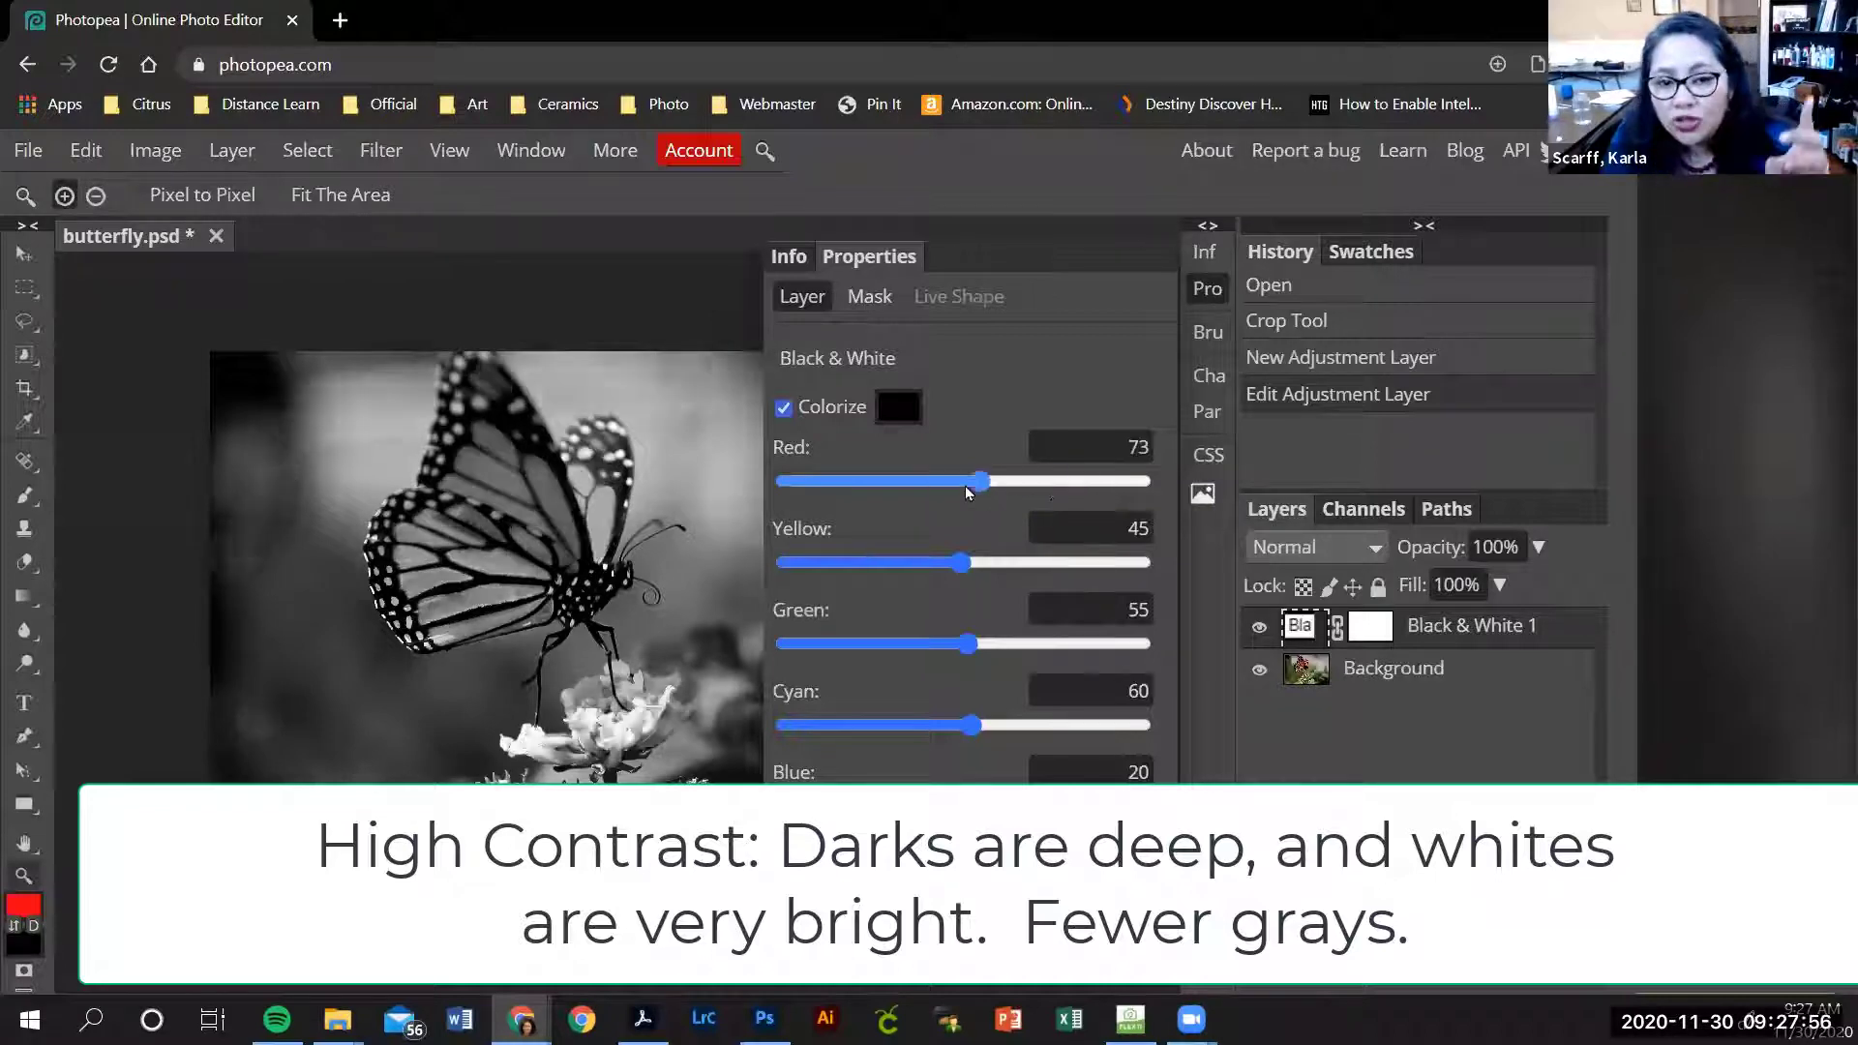
{"action": "mouse_move", "coordinate": [968, 493]}
{"action": "left_mouse_down"}
{"action": "mouse_move", "coordinate": [904, 481]}
{"action": "mouse_move", "coordinate": [963, 481]}
{"action": "left_mouse_up"}
{"action": "left_click_drag", "start_coordinate": [959, 562], "coordinate": [935, 562]}
{"action": "left_click_drag", "start_coordinate": [968, 643], "coordinate": [1096, 644]}
{"action": "left_click_drag", "start_coordinate": [971, 725], "coordinate": [1031, 725]}
{"action": "left_click_drag", "start_coordinate": [935, 563], "coordinate": [943, 562]}
{"action": "left_click_drag", "start_coordinate": [1096, 643], "coordinate": [1106, 643]}
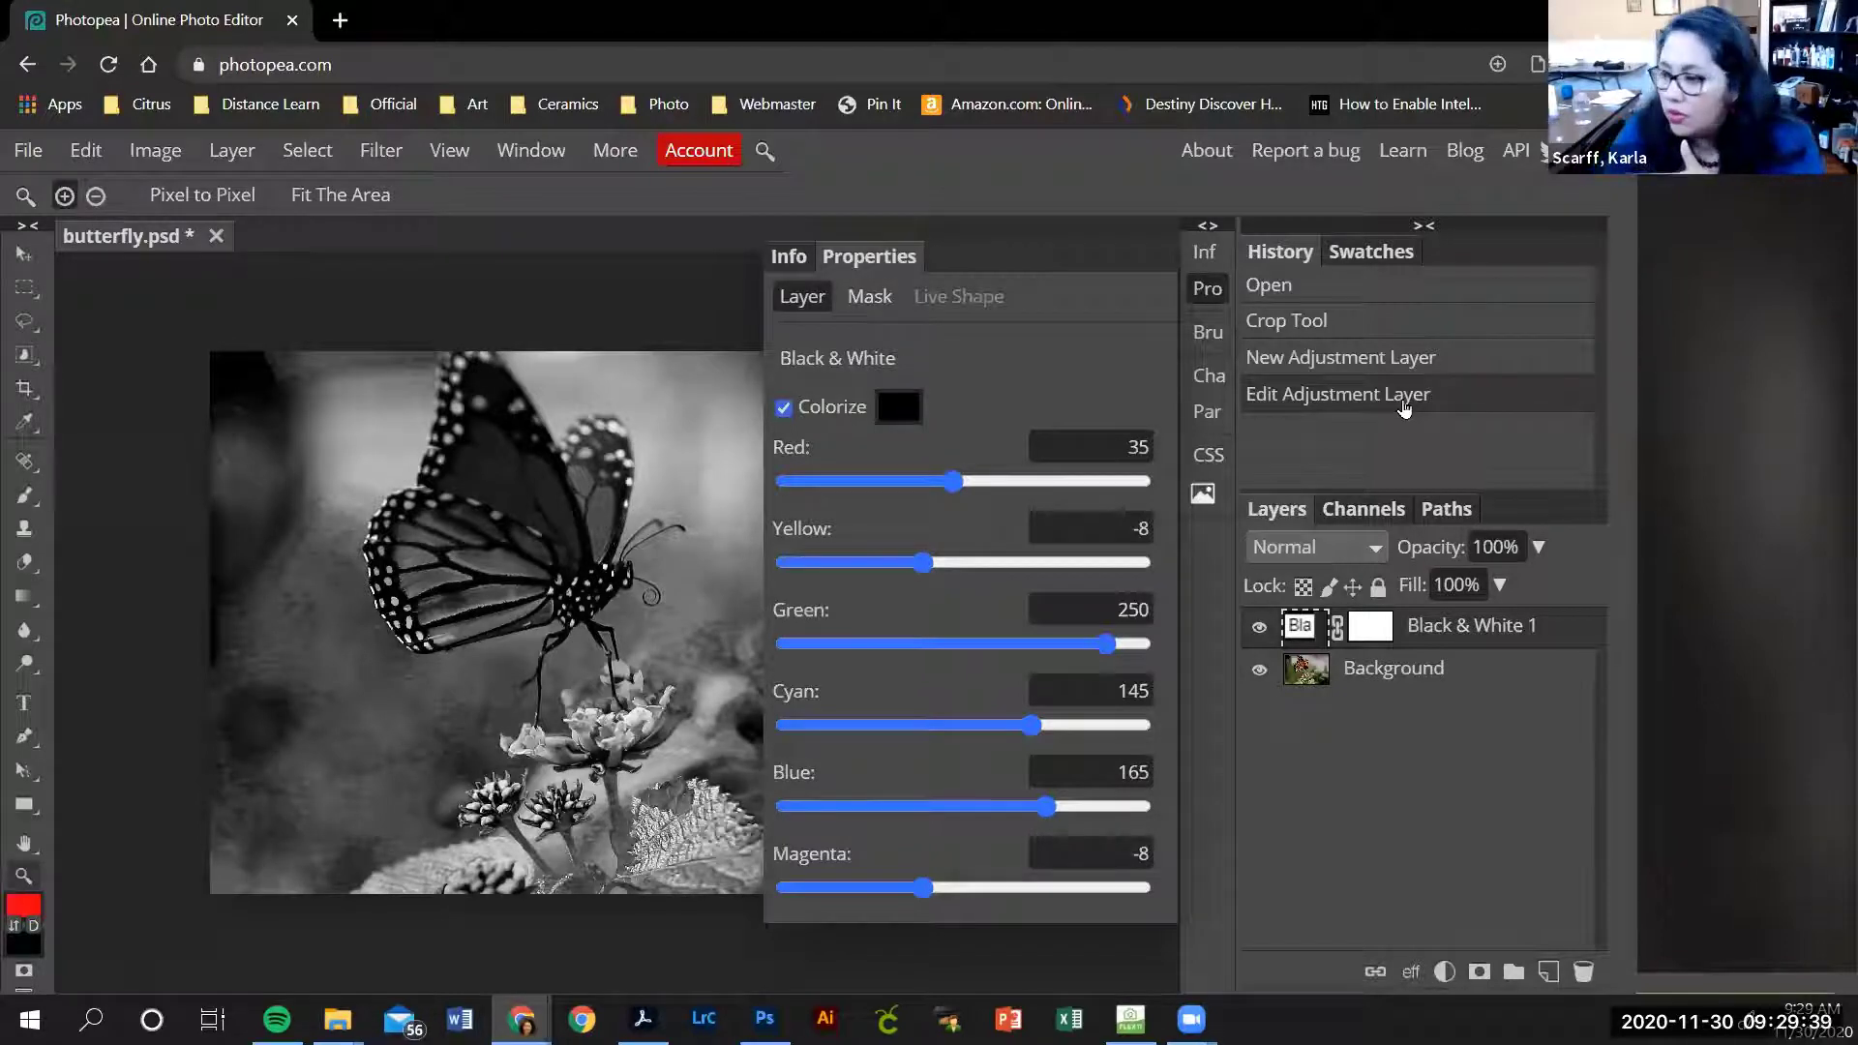
Step: Settle the mix with Red at 165, Yellow raised, Cyan at 113 and Green lowered
{"action": "left_click", "coordinate": [906, 483]}
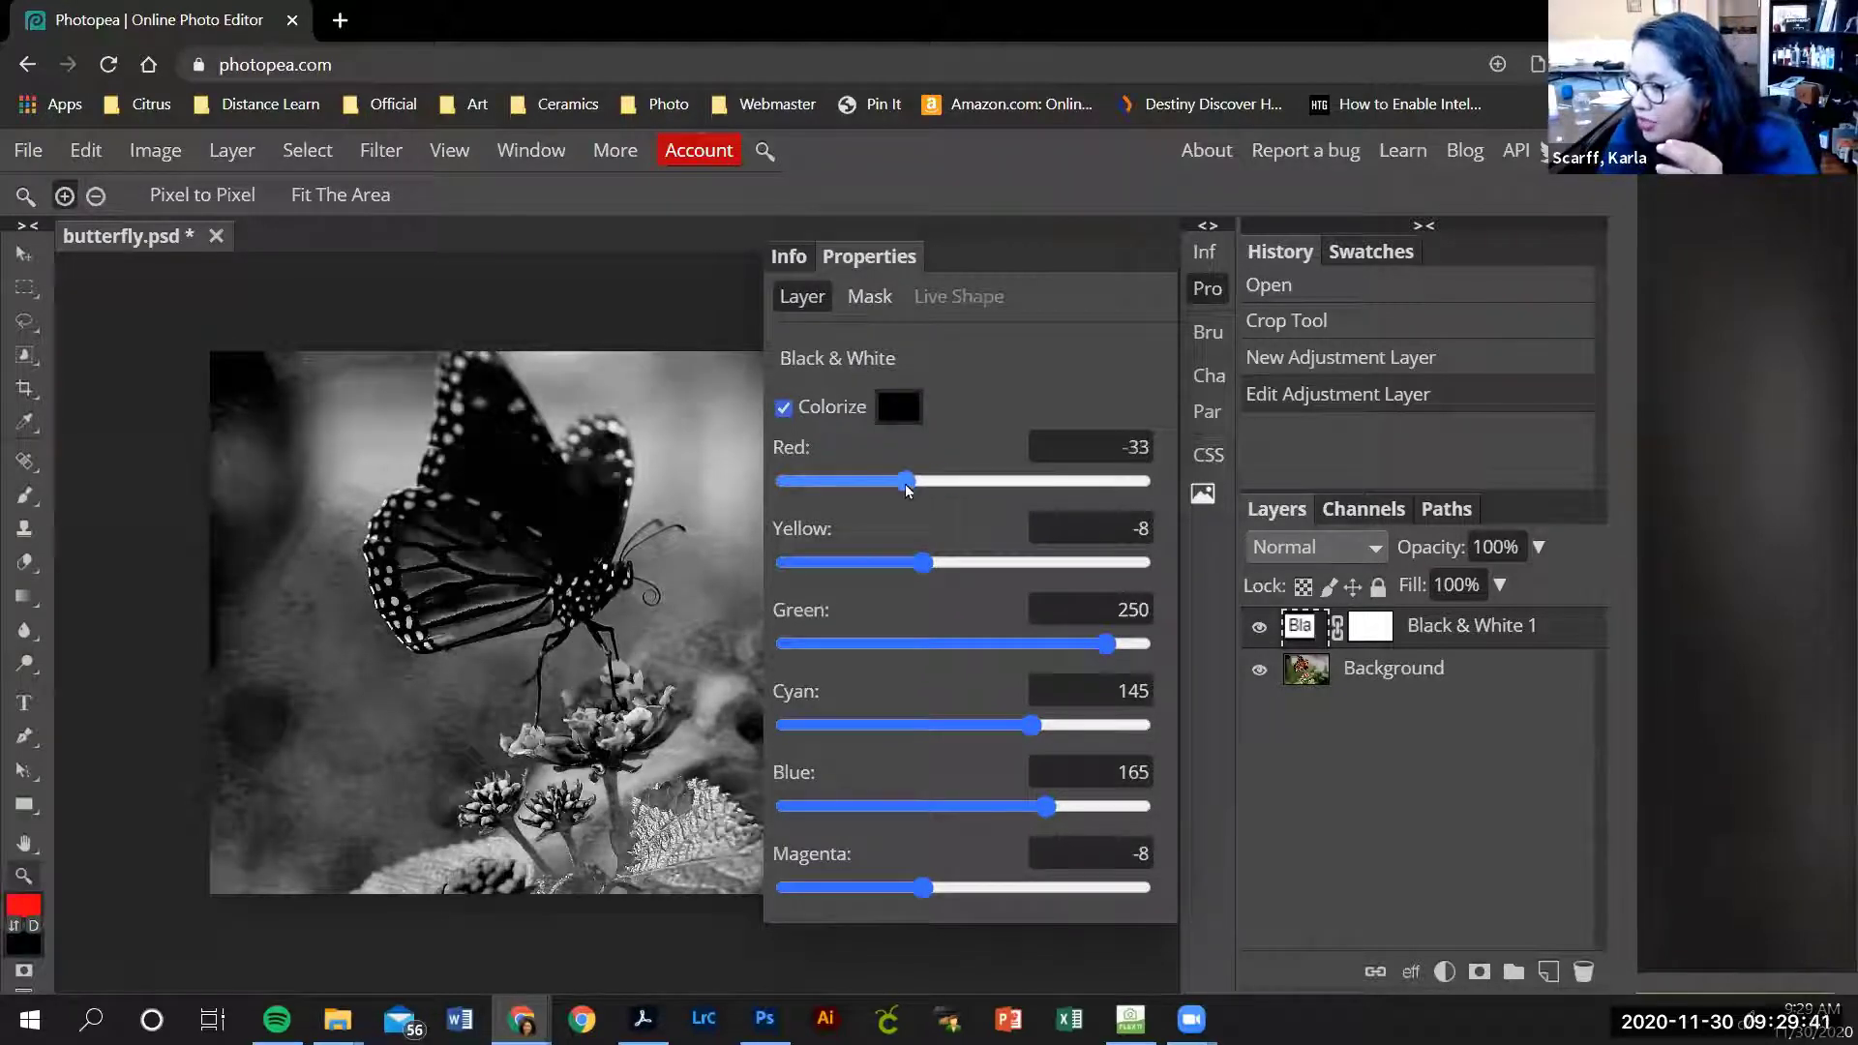
{"action": "left_click_drag", "start_coordinate": [908, 490], "coordinate": [1047, 489]}
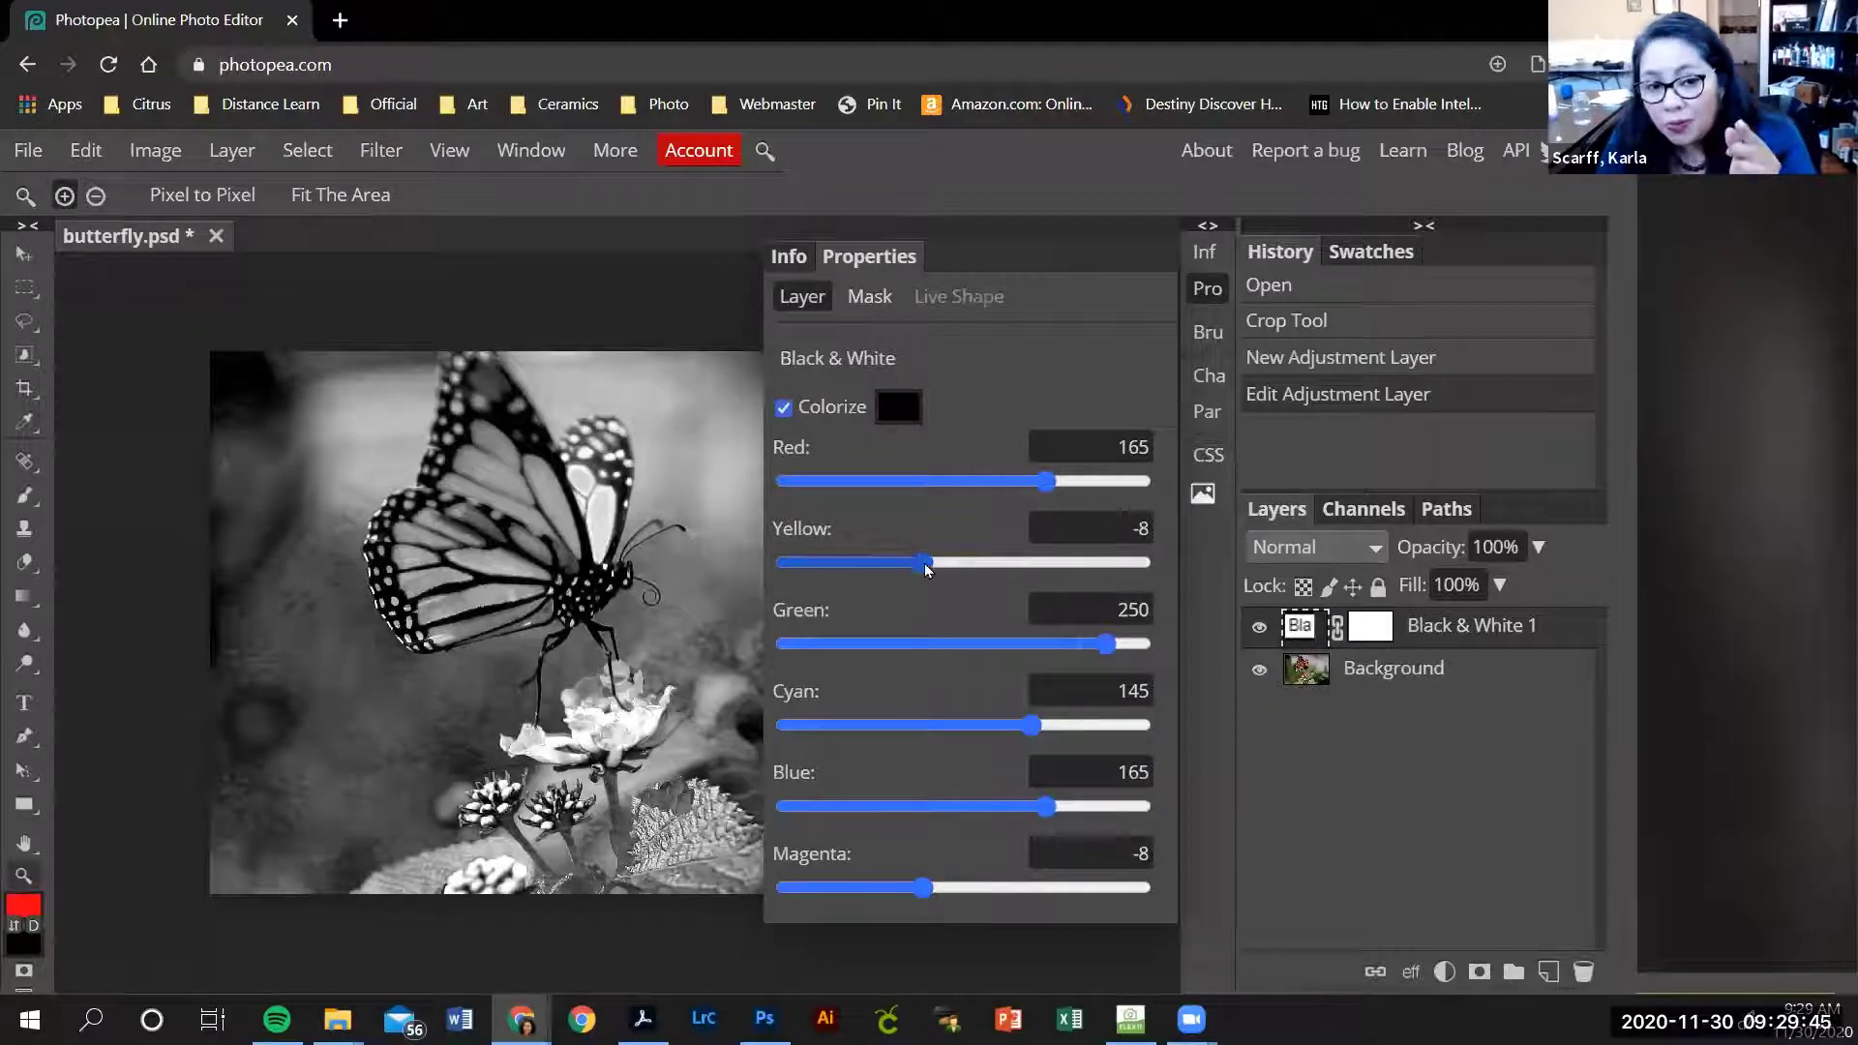
{"action": "left_click_drag", "start_coordinate": [925, 563], "coordinate": [987, 570]}
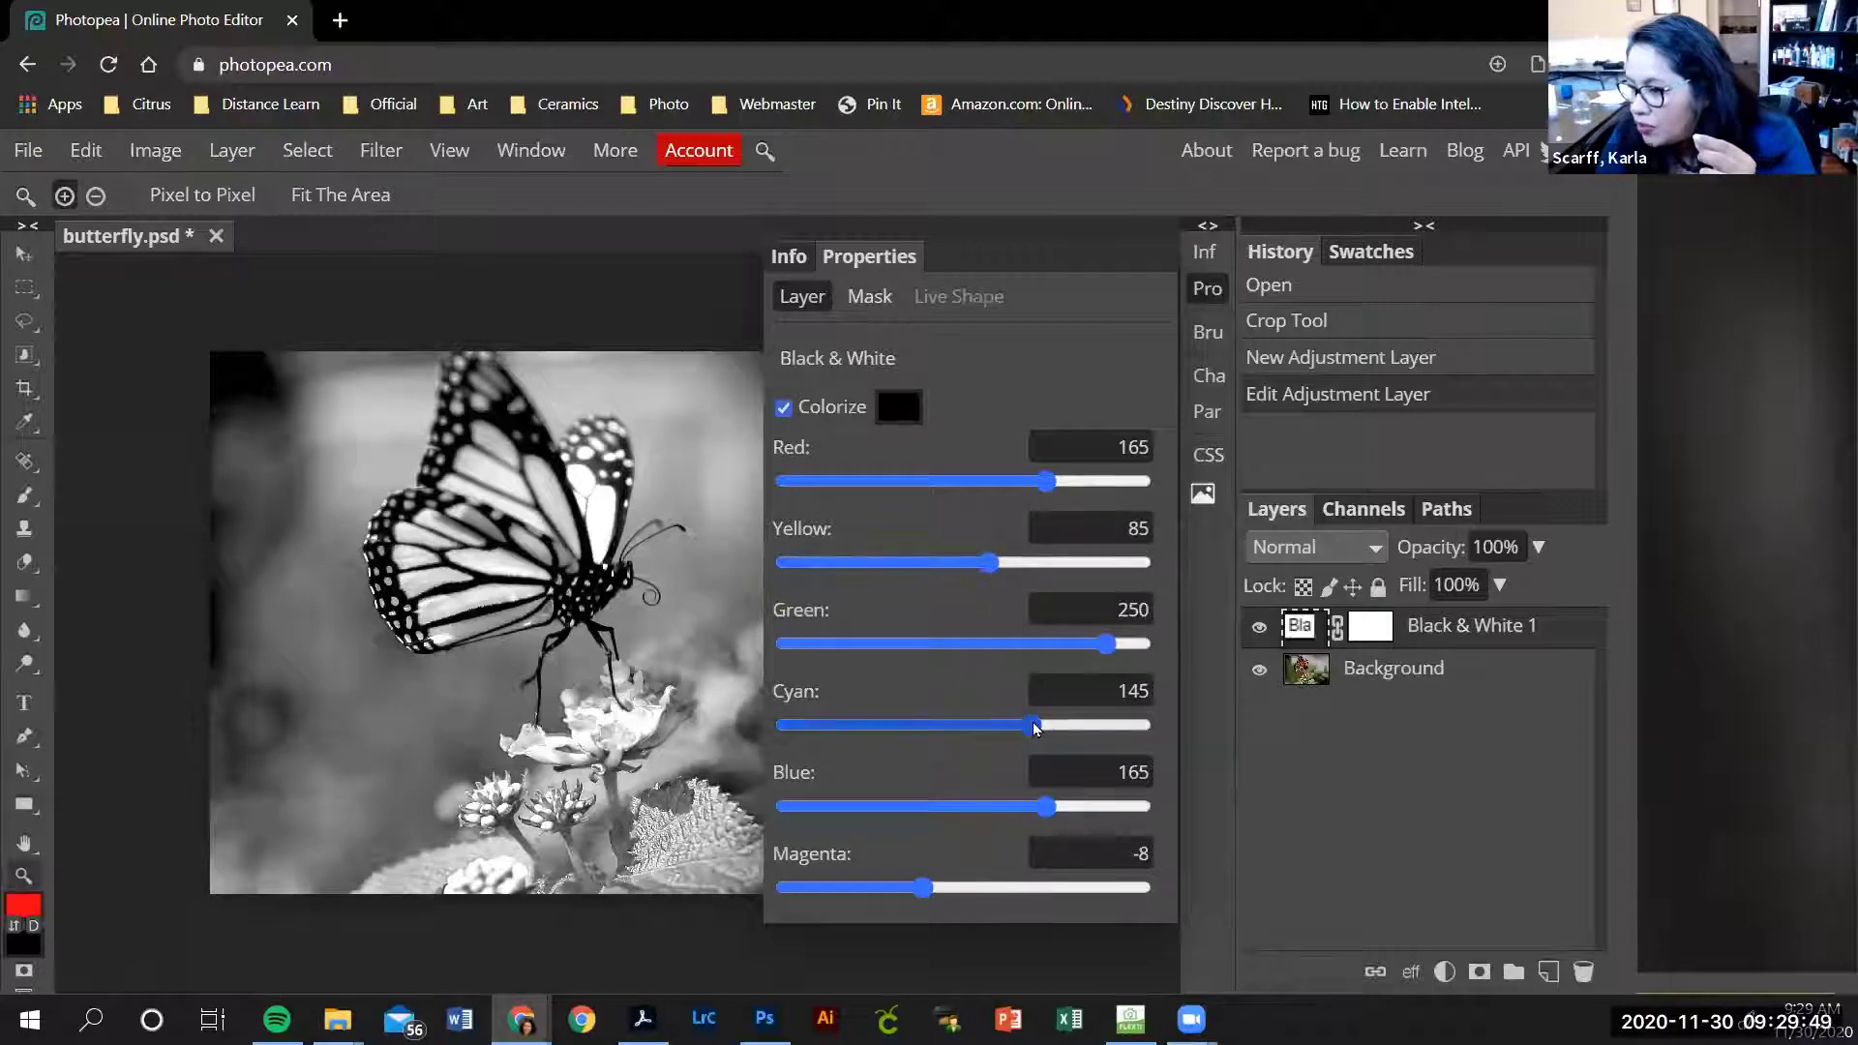
{"action": "left_click_drag", "start_coordinate": [1035, 727], "coordinate": [1008, 725]}
{"action": "left_click_drag", "start_coordinate": [1106, 643], "coordinate": [1000, 646]}
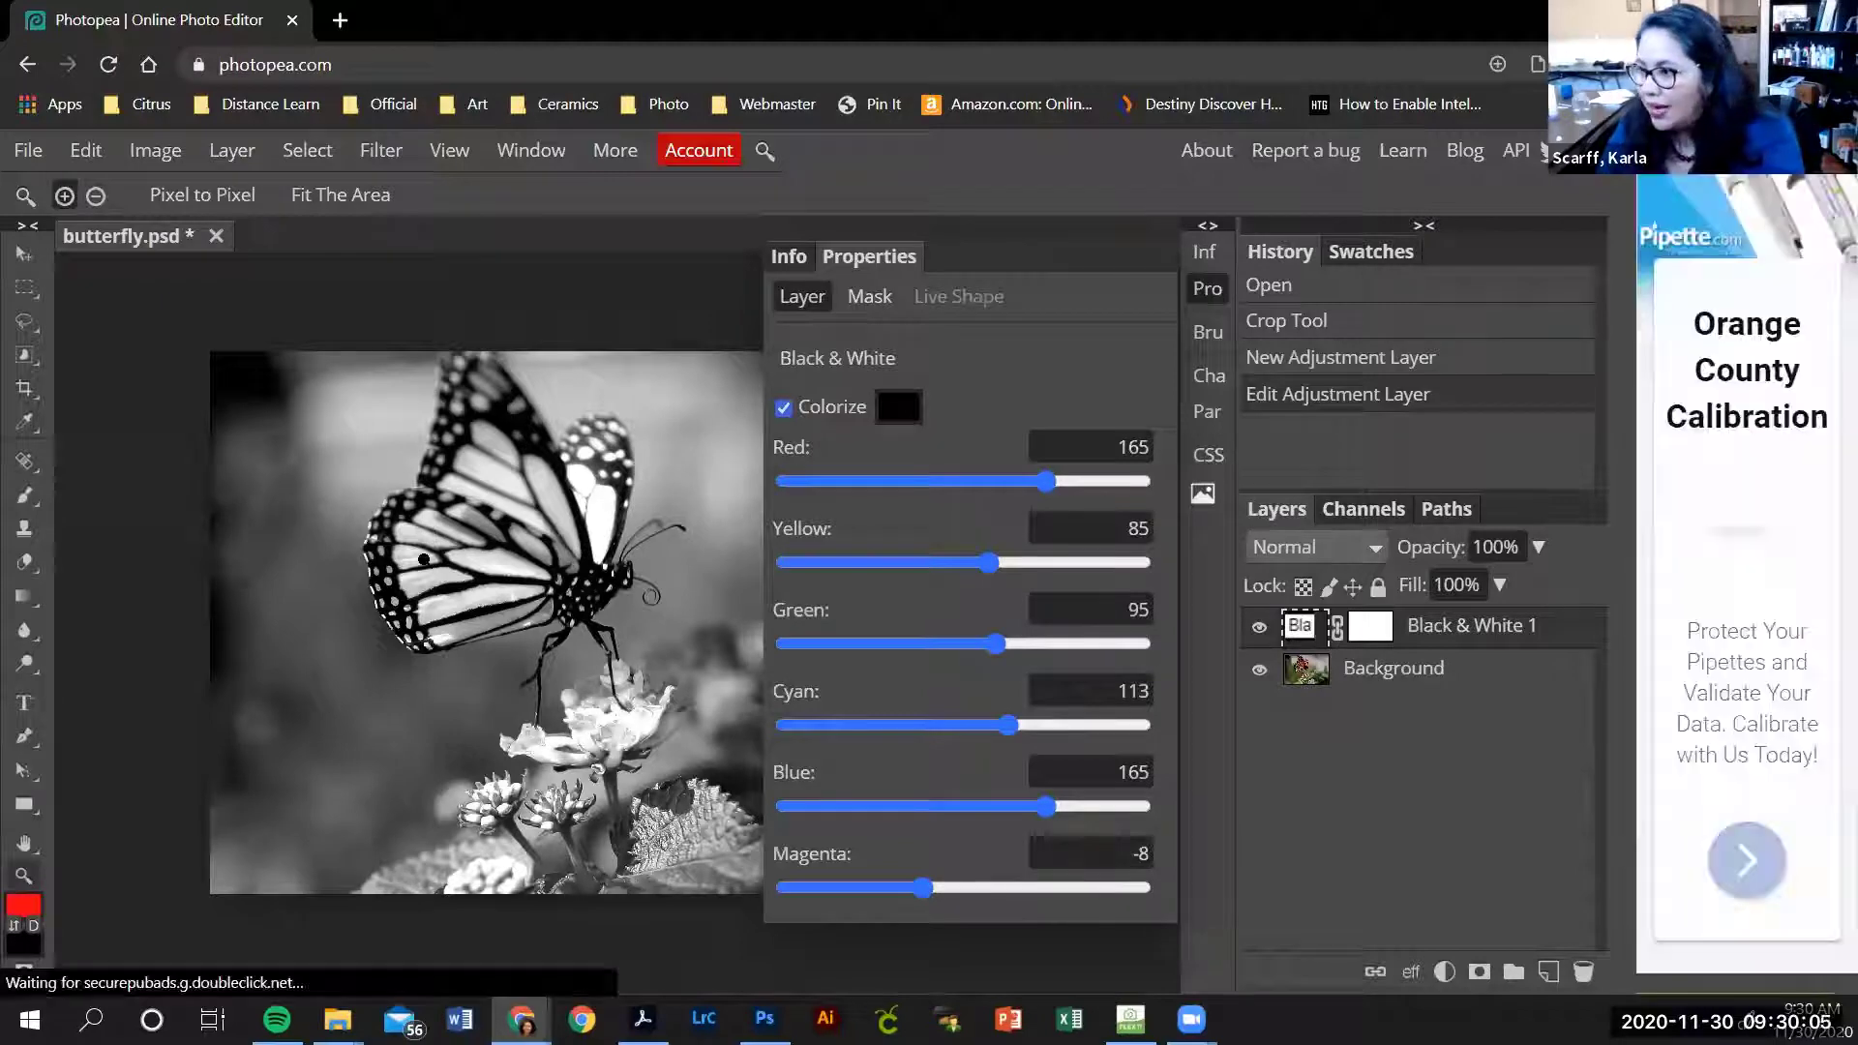
Step: Collapse the Black & White Properties panel and zoom out to show the whole butterfly
{"action": "left_click", "coordinate": [1206, 290]}
{"action": "key", "text": "ctrl+plus"}
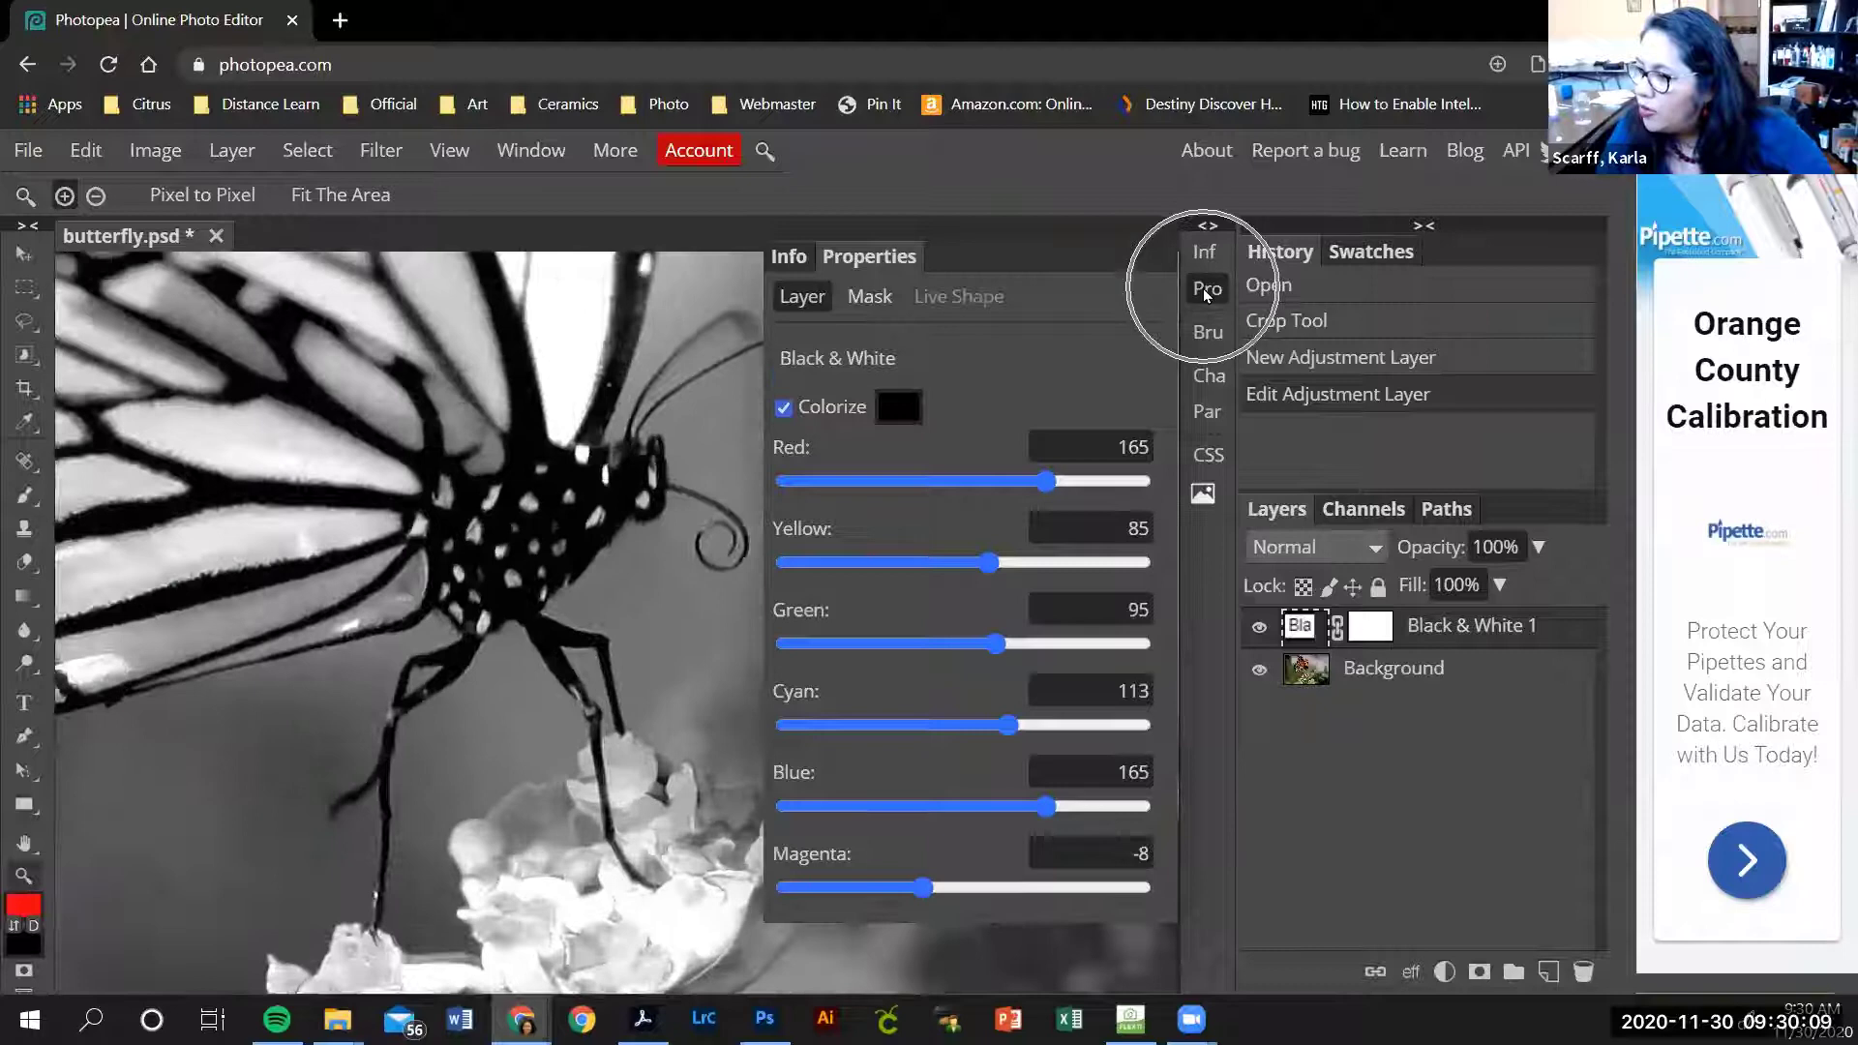
{"action": "left_click", "coordinate": [1207, 291]}
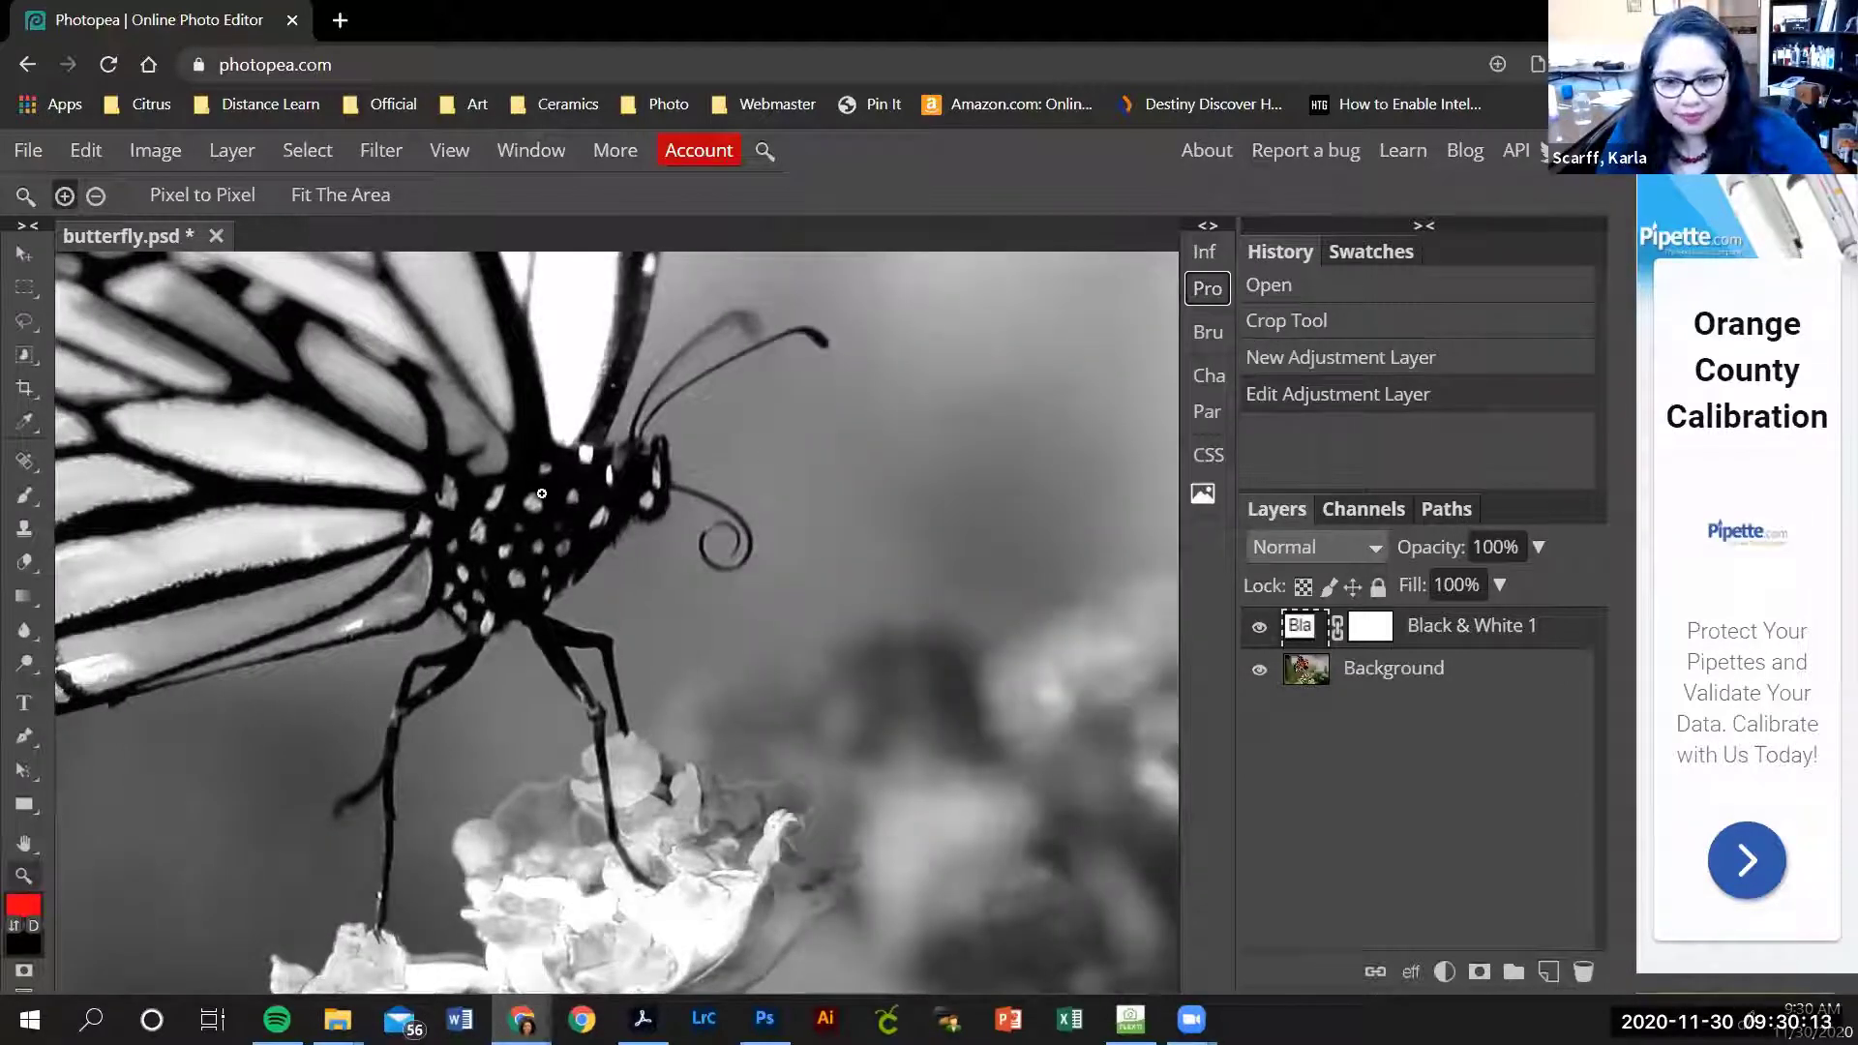
{"action": "left_click", "coordinate": [24, 875]}
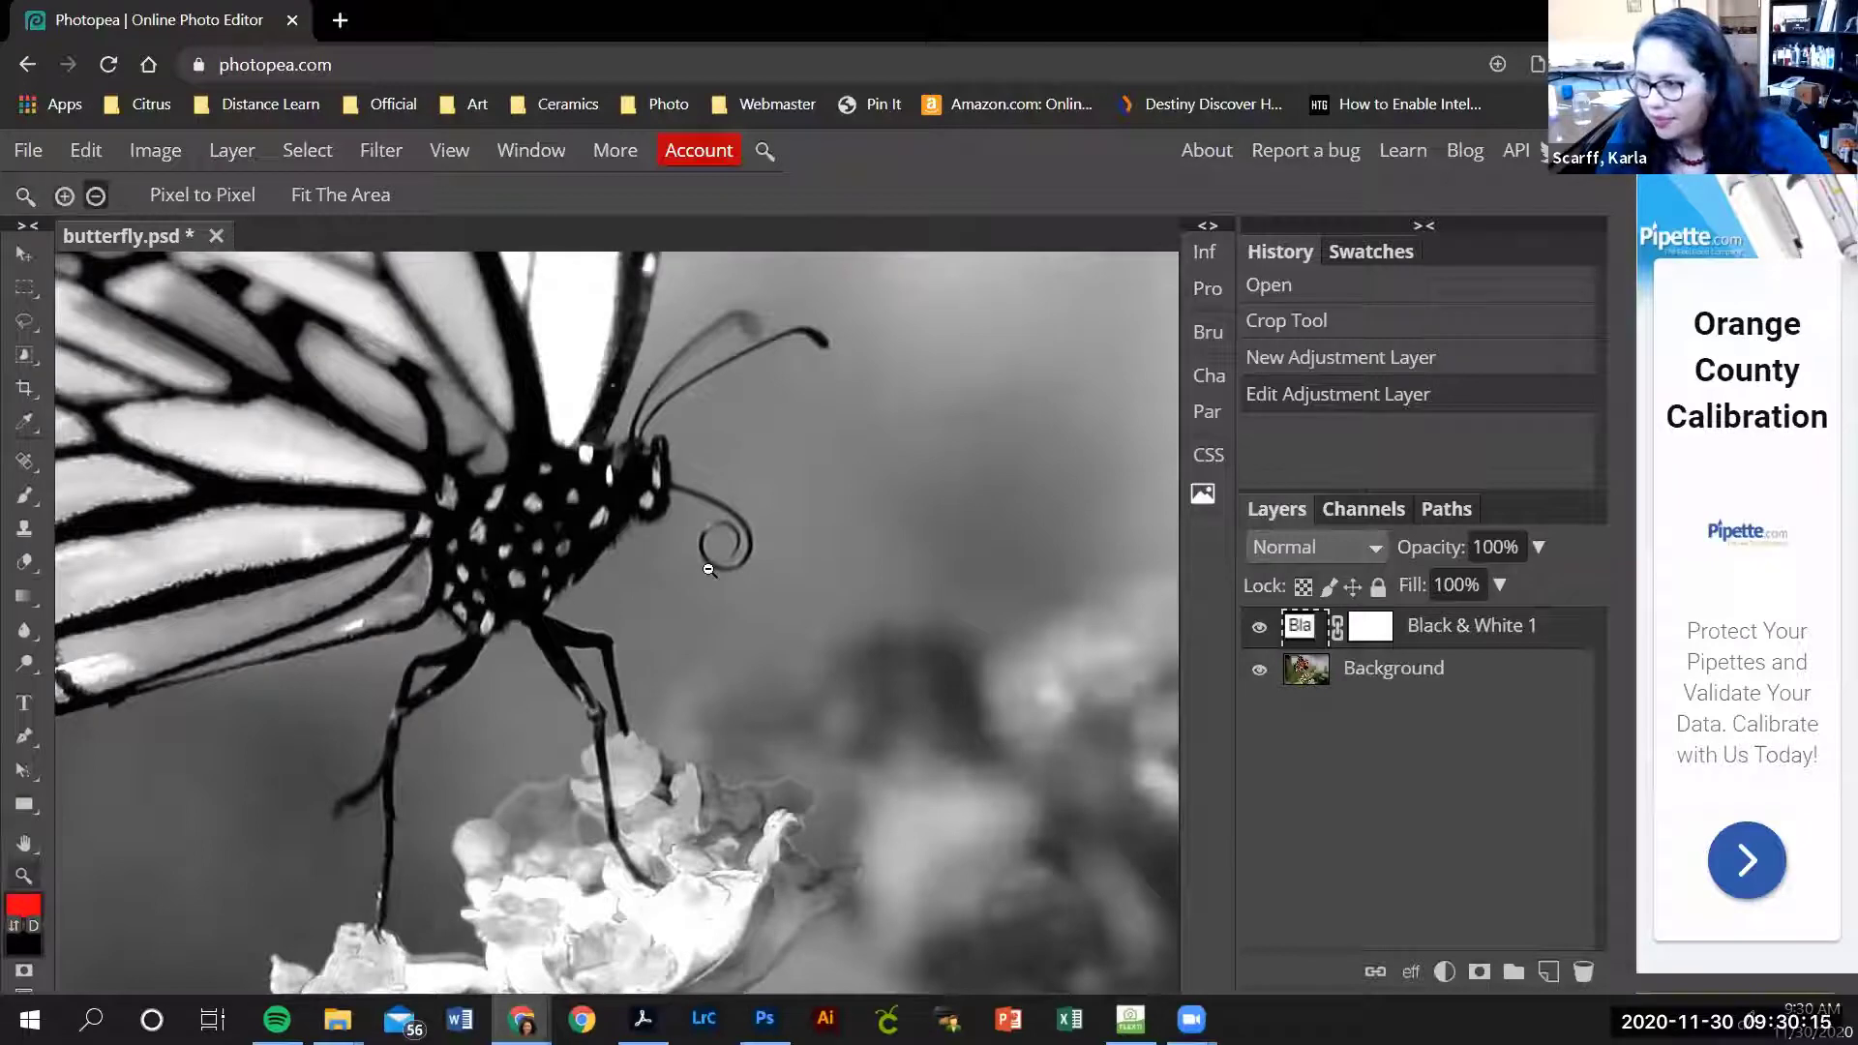
{"action": "left_click", "coordinate": [600, 580], "text": "alt"}
{"action": "left_click", "coordinate": [767, 595], "text": "alt"}
{"action": "left_click", "coordinate": [769, 595], "text": "alt"}
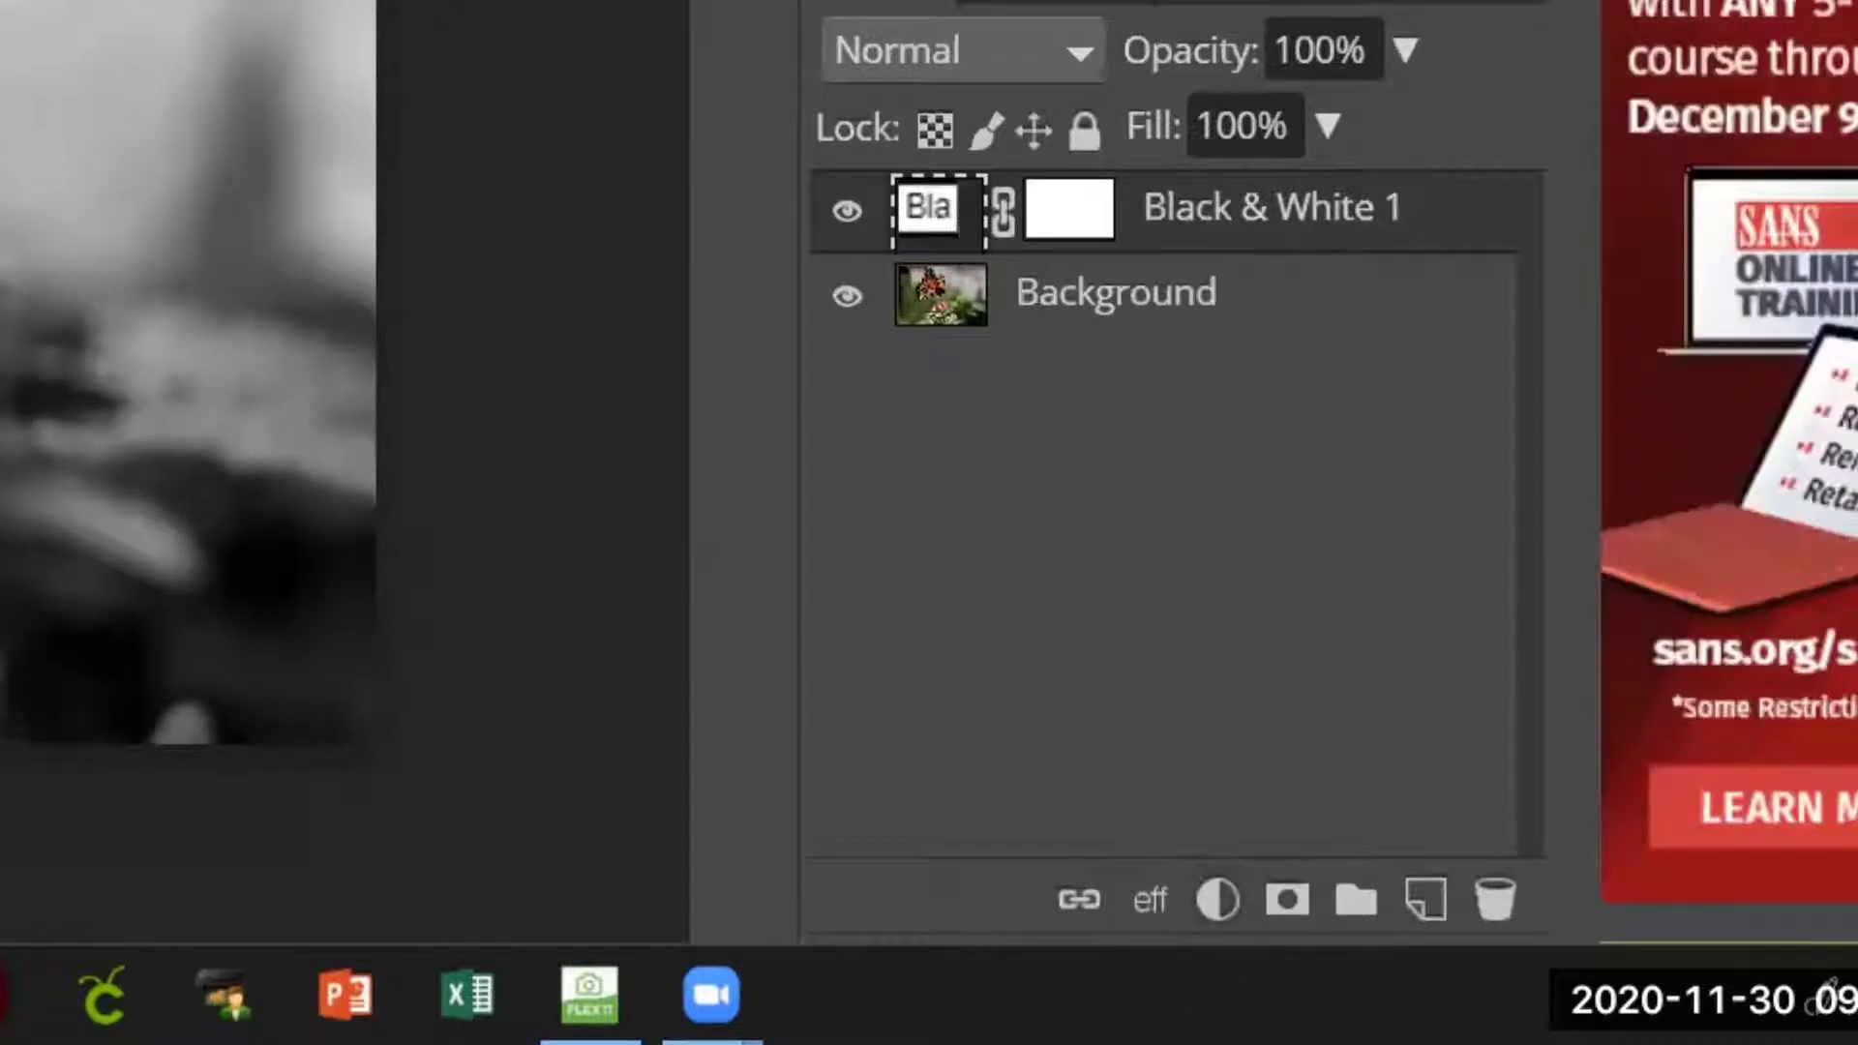
Step: Insert an Invert 1 adjustment layer from the Layers panel's adjustment list
{"action": "left_click", "coordinate": [1217, 900]}
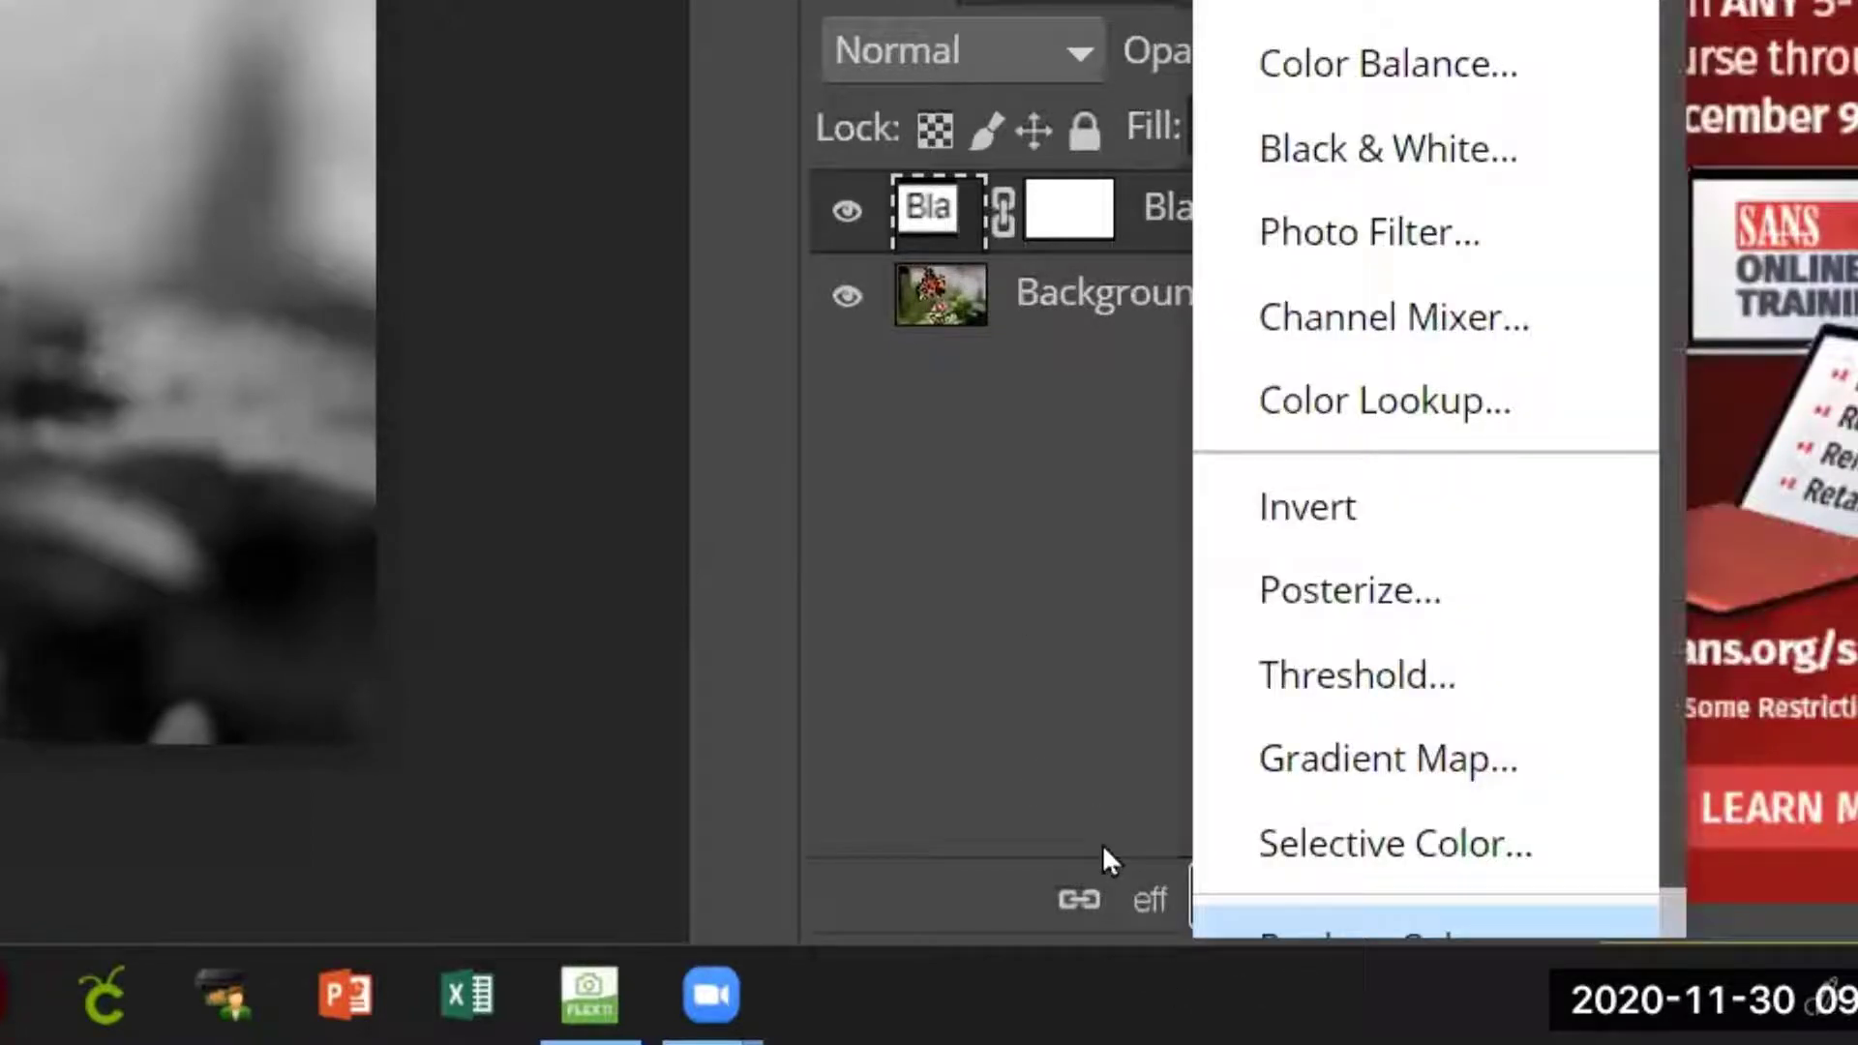
{"action": "left_click", "coordinate": [921, 677]}
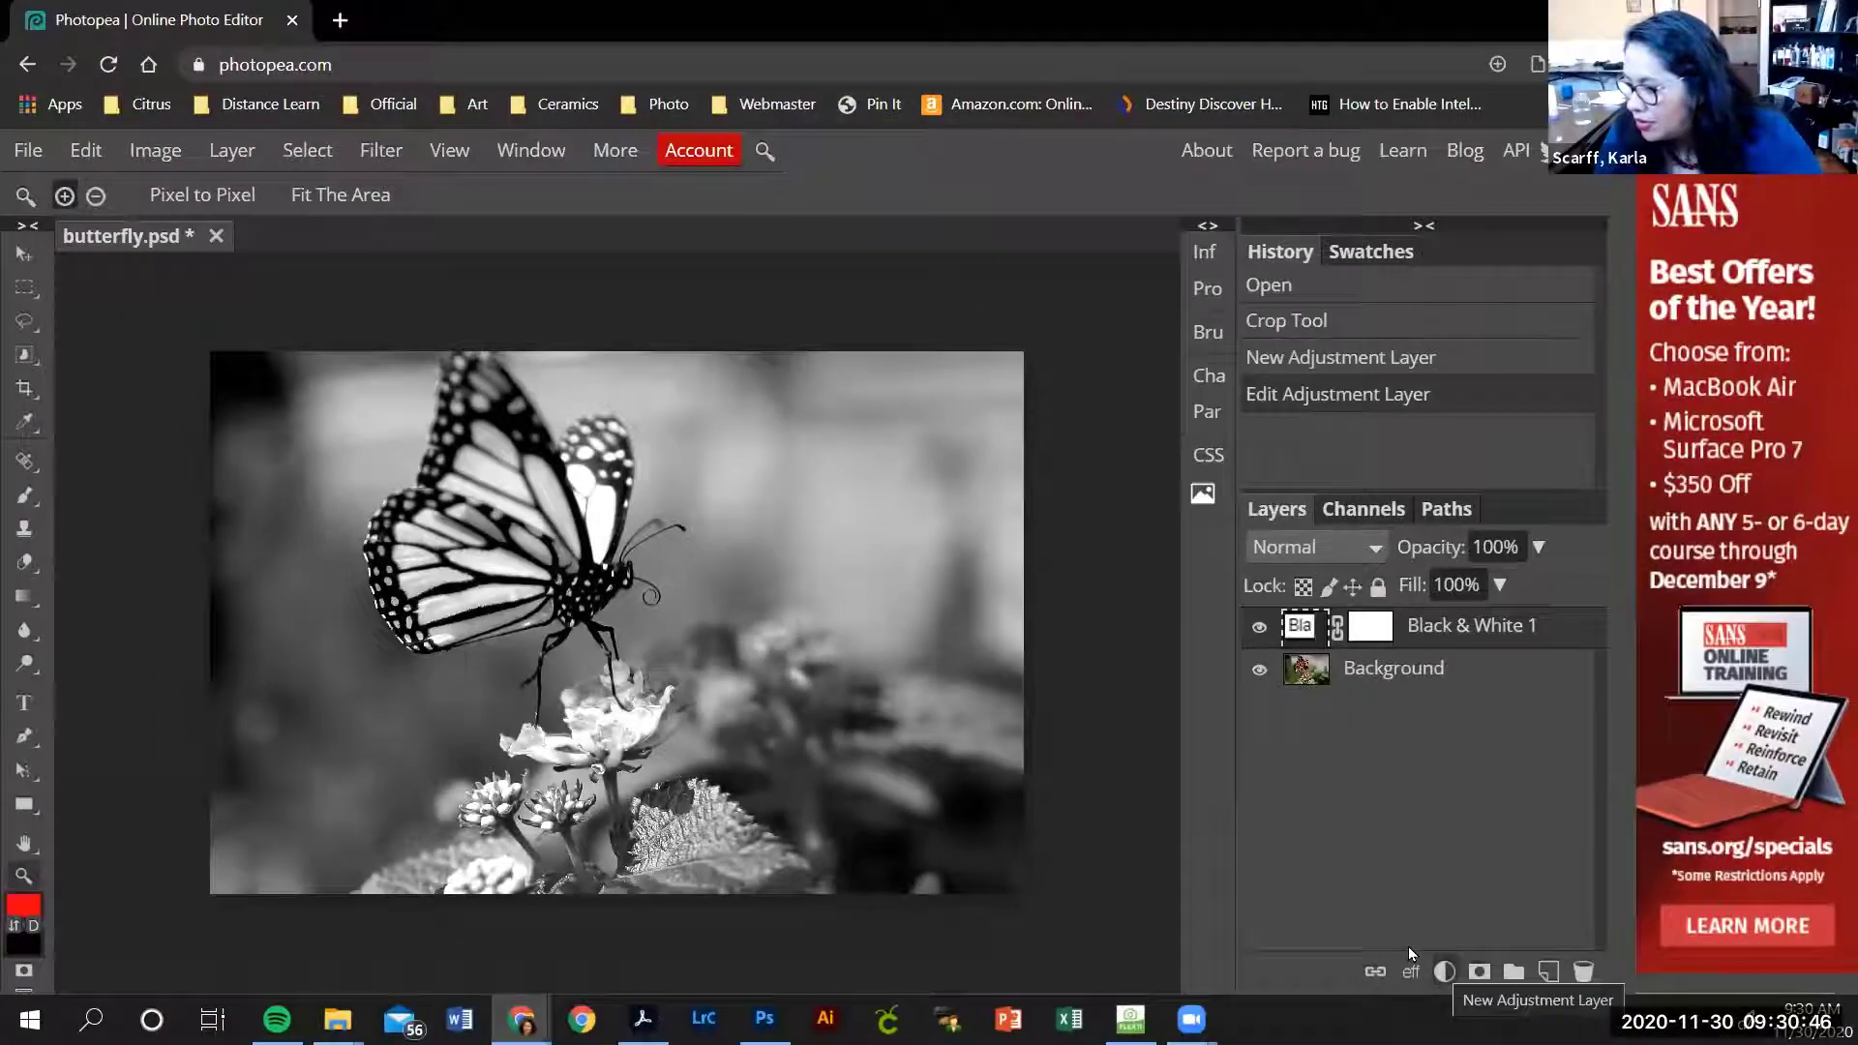
{"action": "left_click", "coordinate": [1442, 969]}
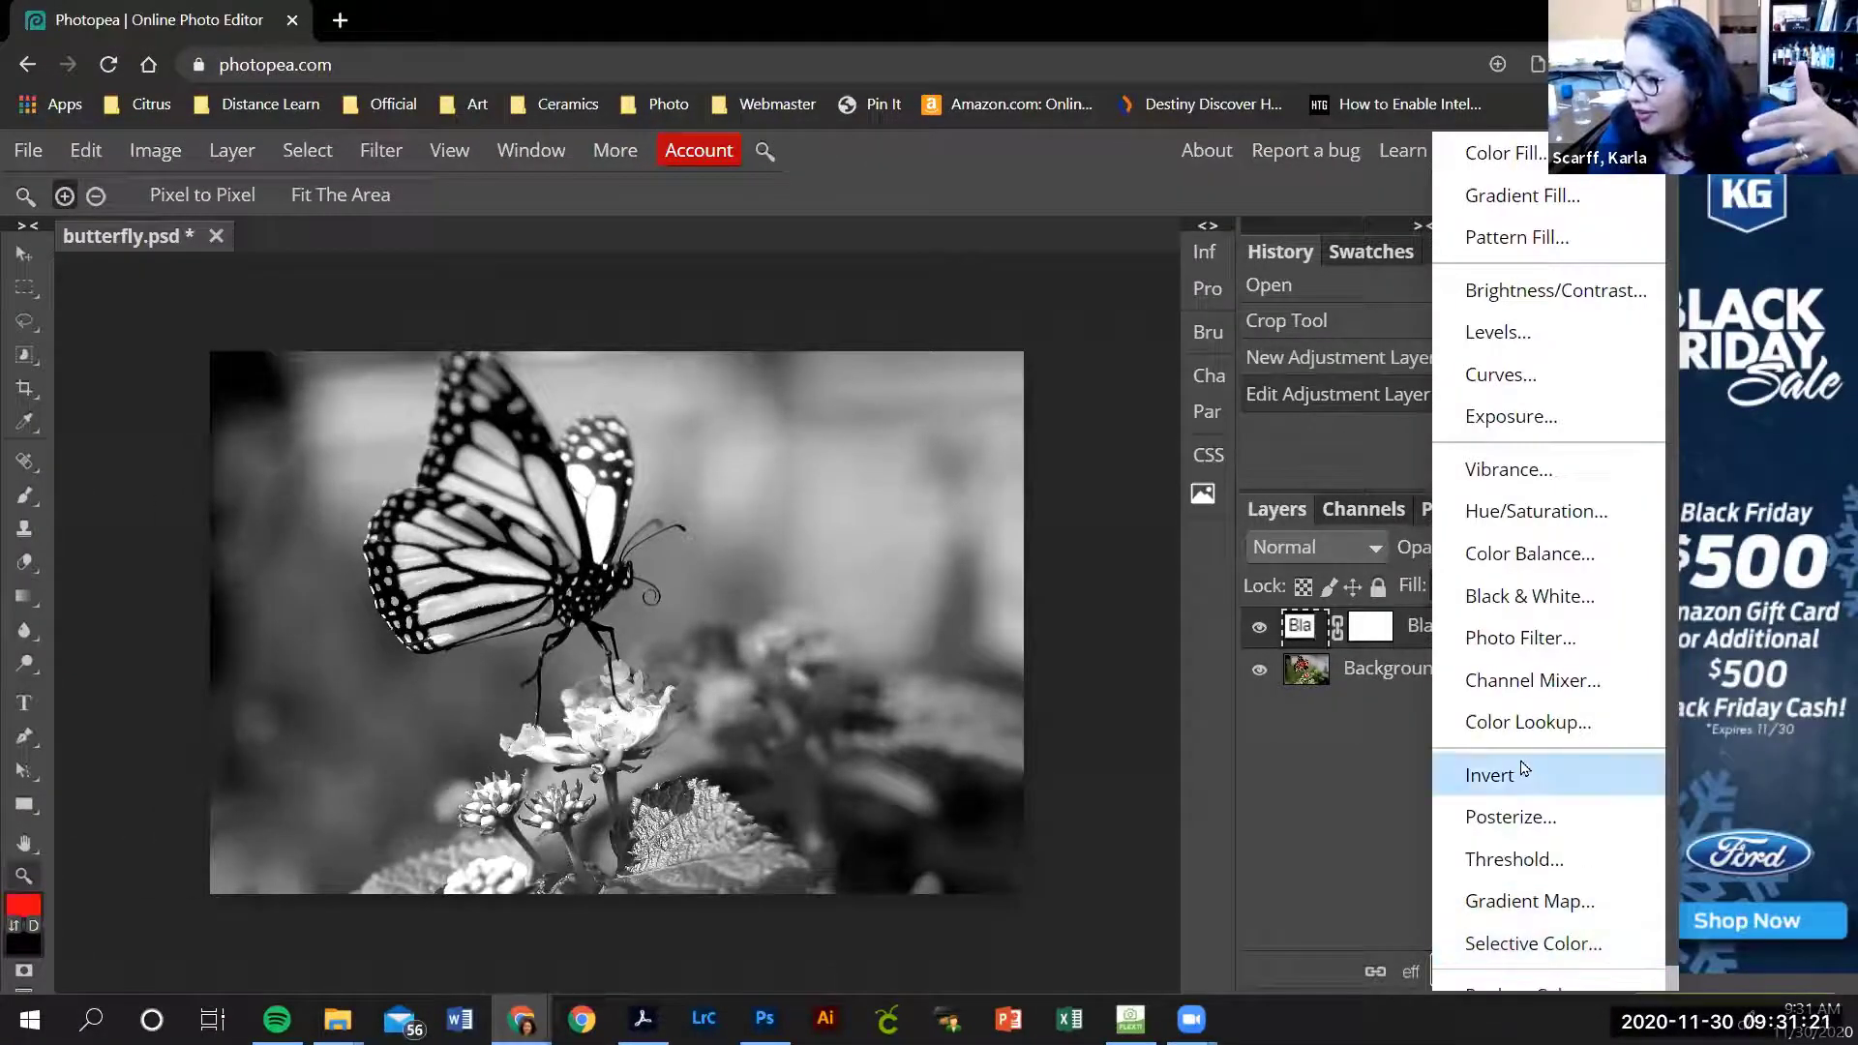
{"action": "left_click", "coordinate": [1493, 796]}
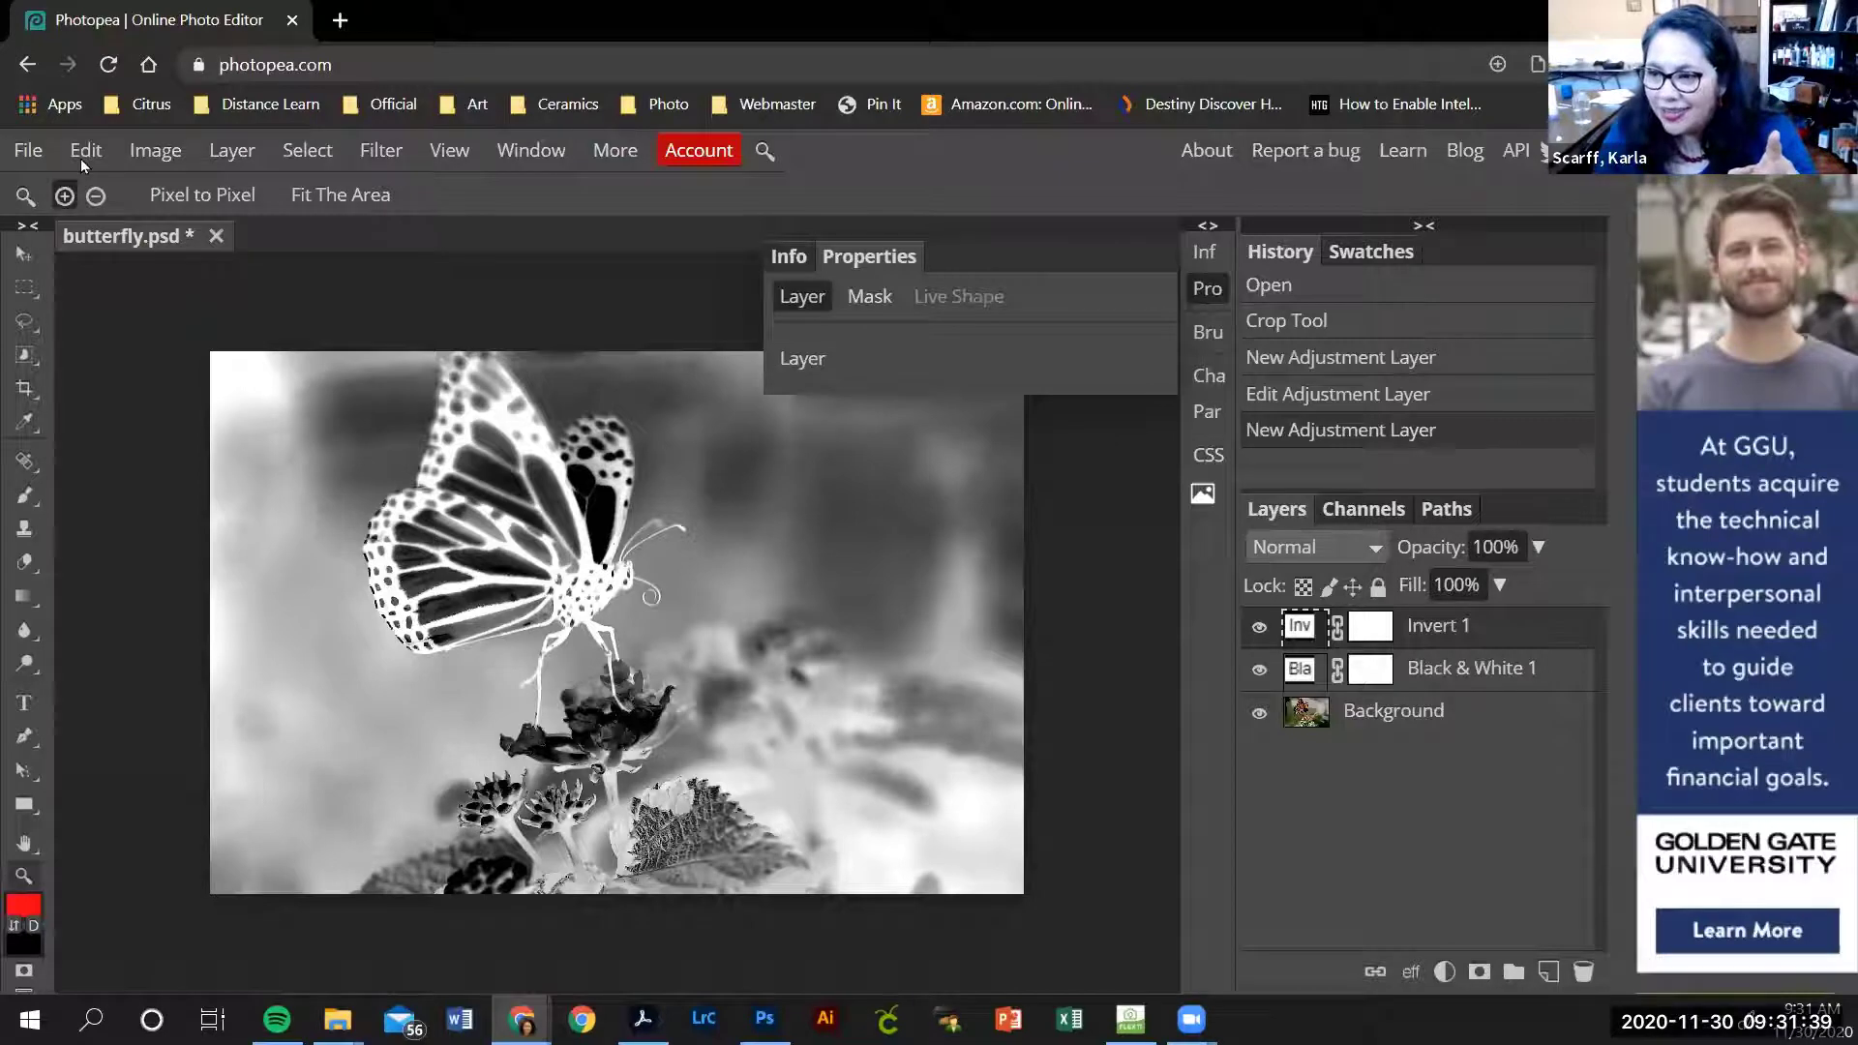
Step: Open the Save for web dialog through File > Export as > JPG
{"action": "left_click", "coordinate": [28, 152]}
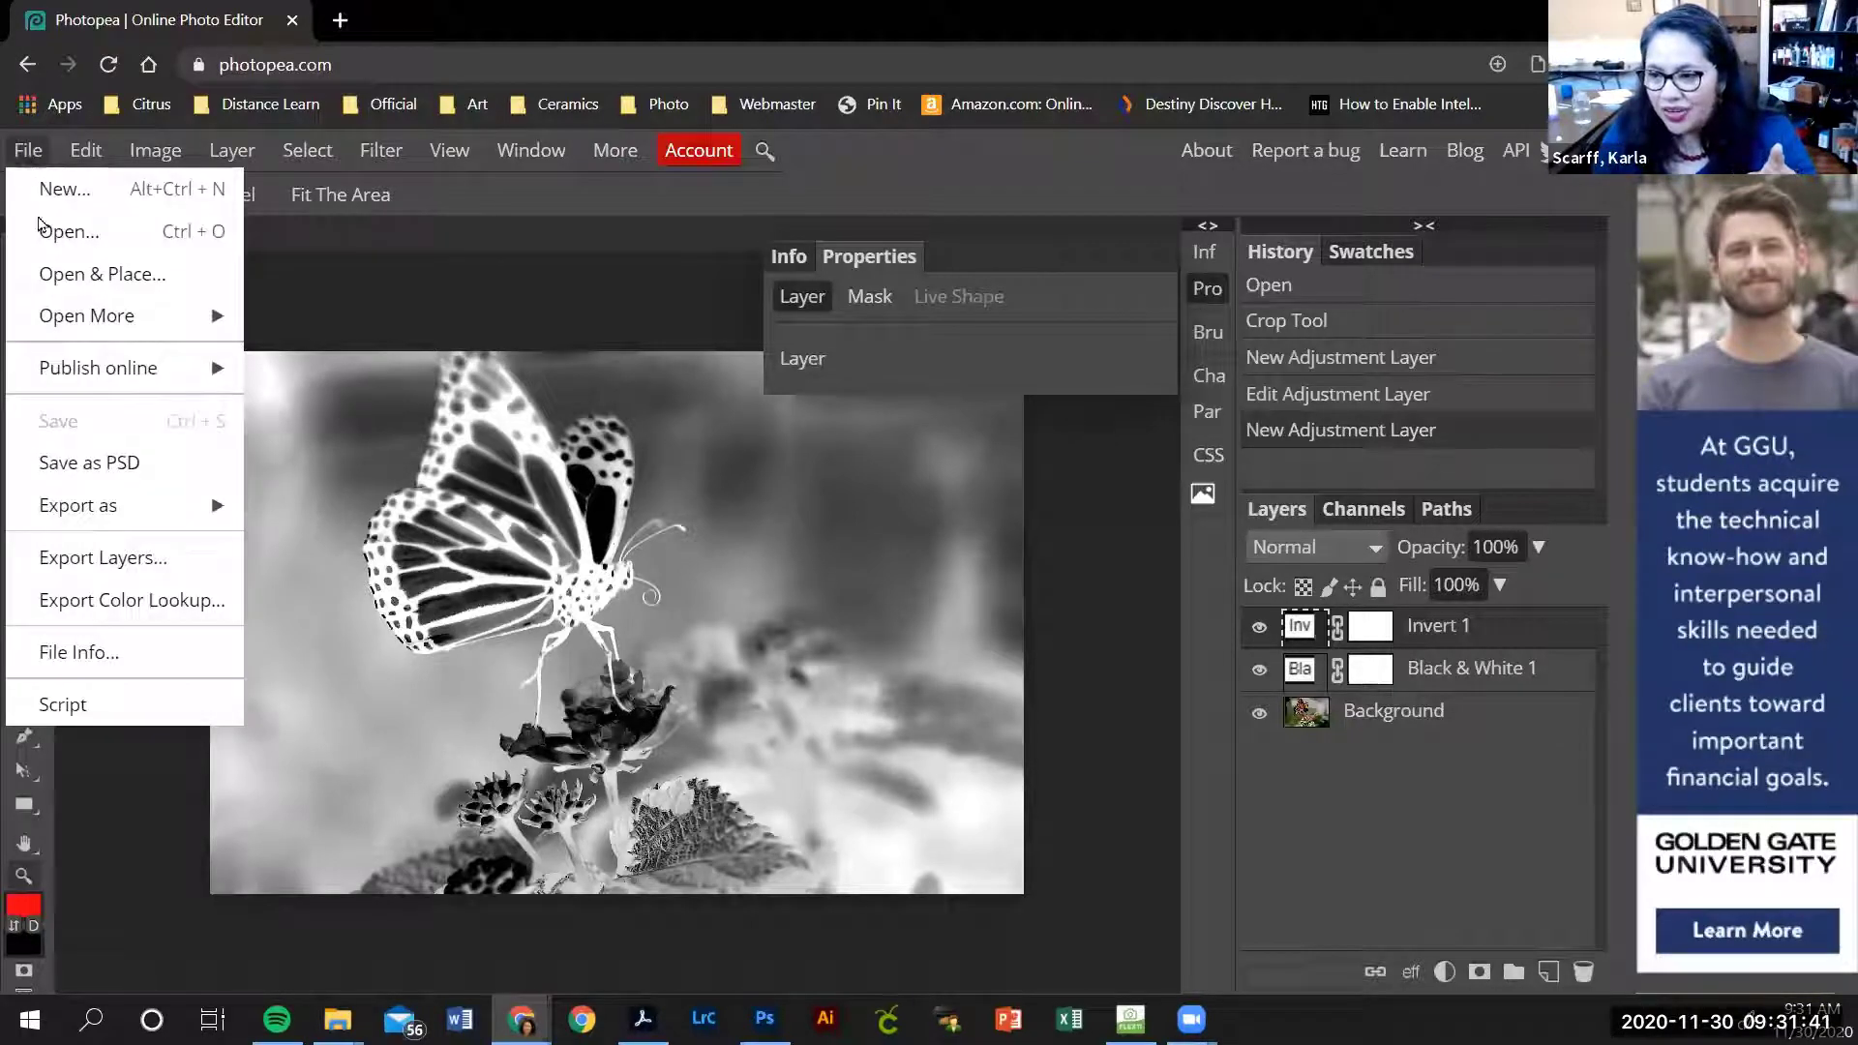
{"action": "mouse_move", "coordinate": [90, 508]}
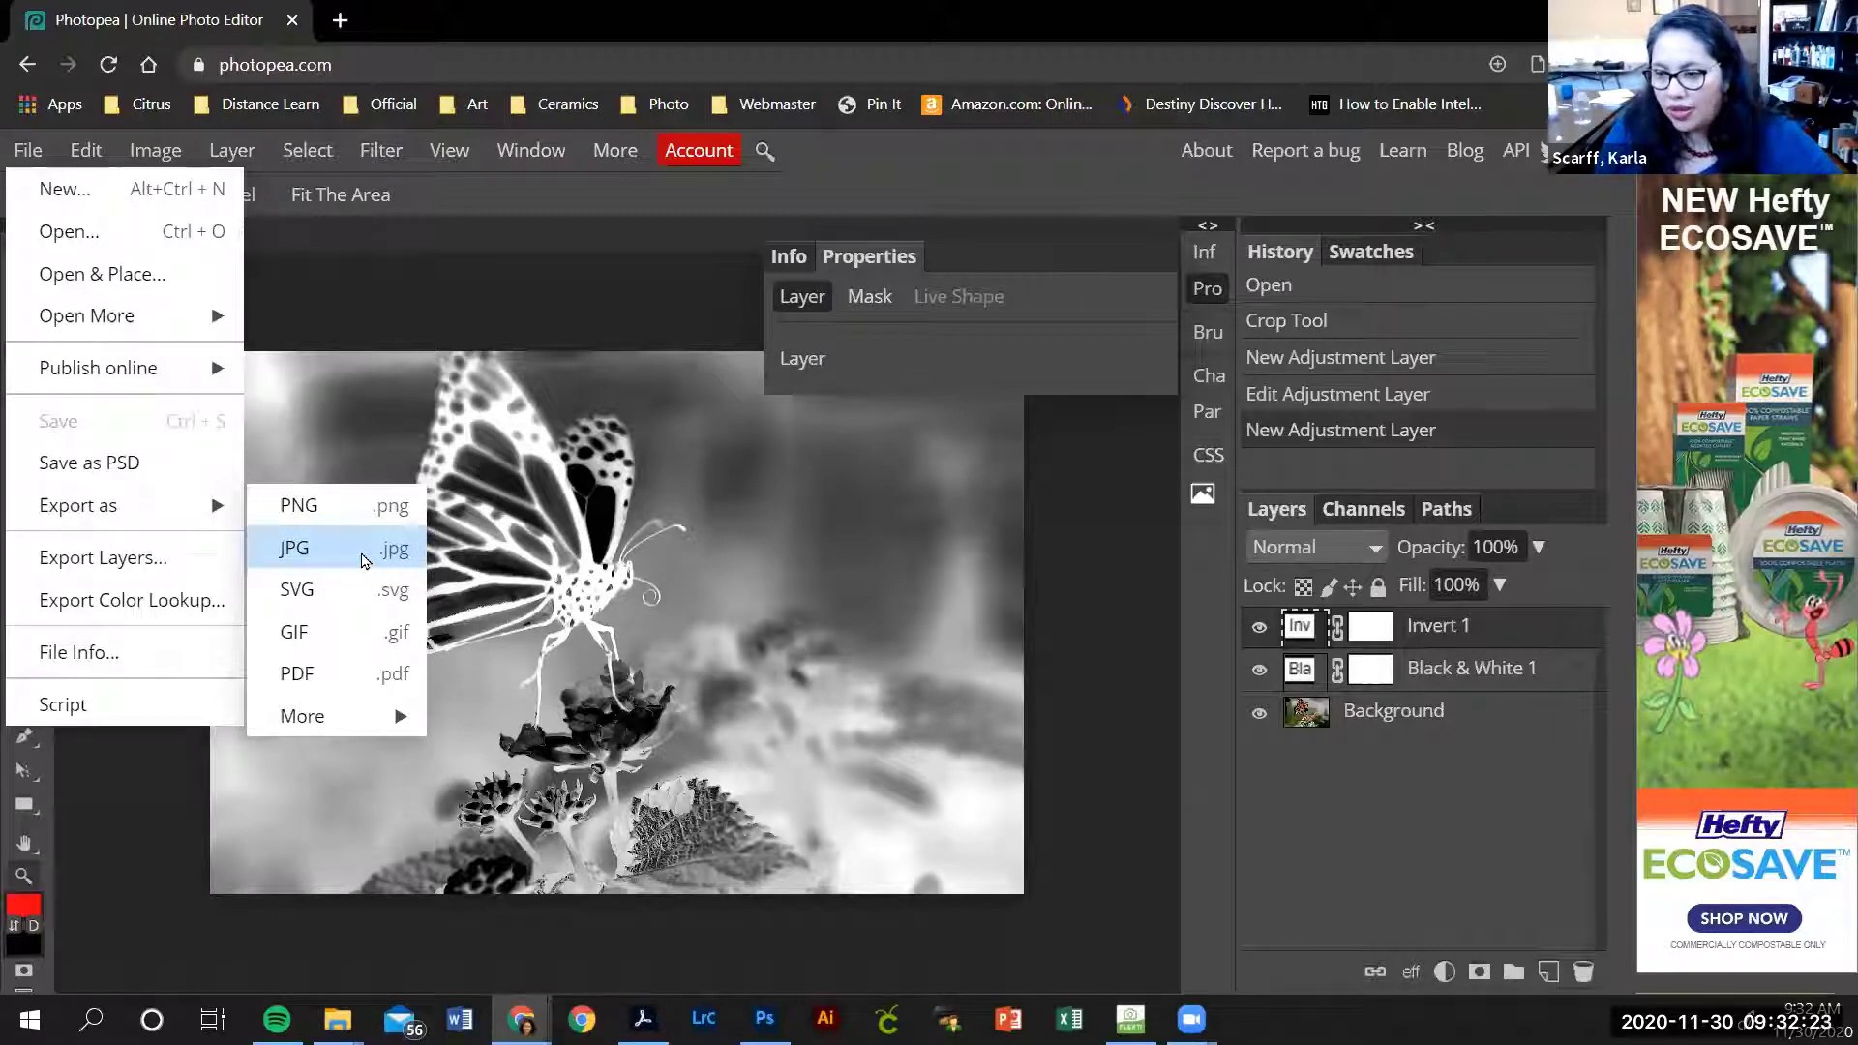
{"action": "left_click", "coordinate": [365, 562]}
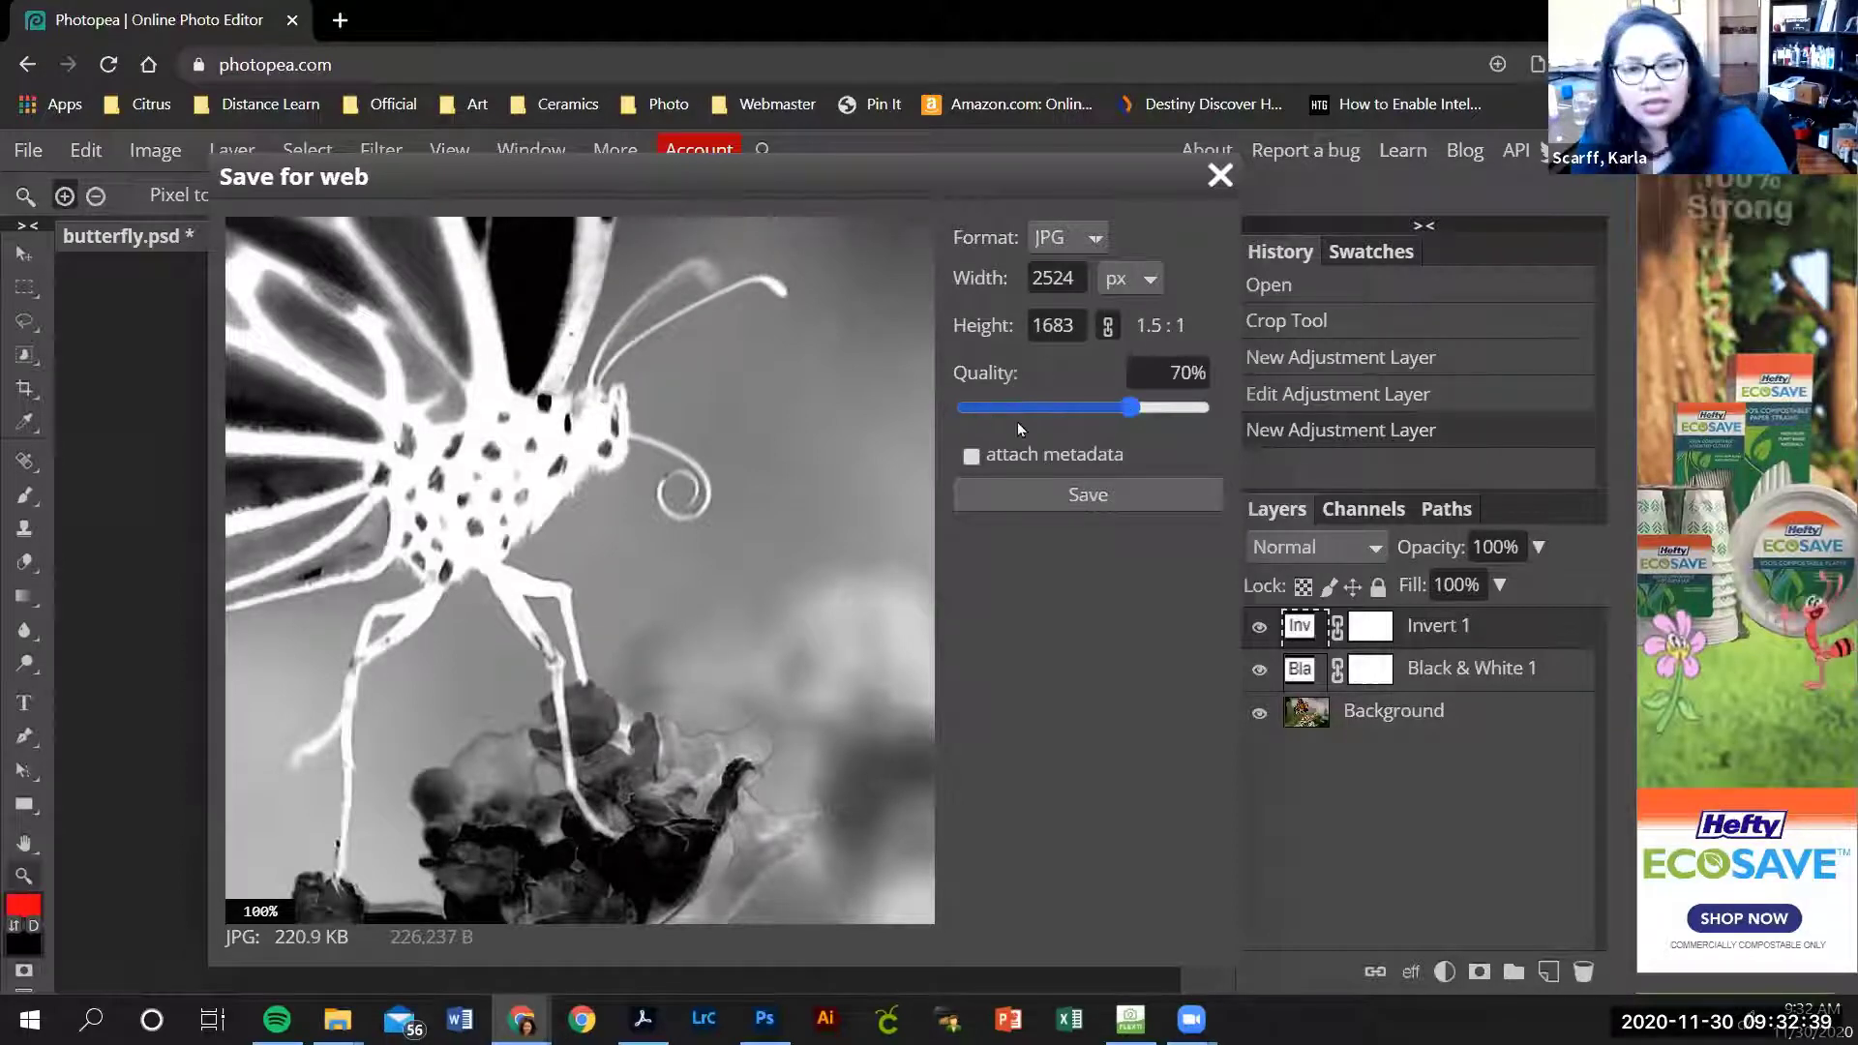
Step: Set JPG quality to 100% (about 1.0 MB), attach metadata, and save the file
{"action": "left_click_drag", "start_coordinate": [1130, 407], "coordinate": [1204, 407]}
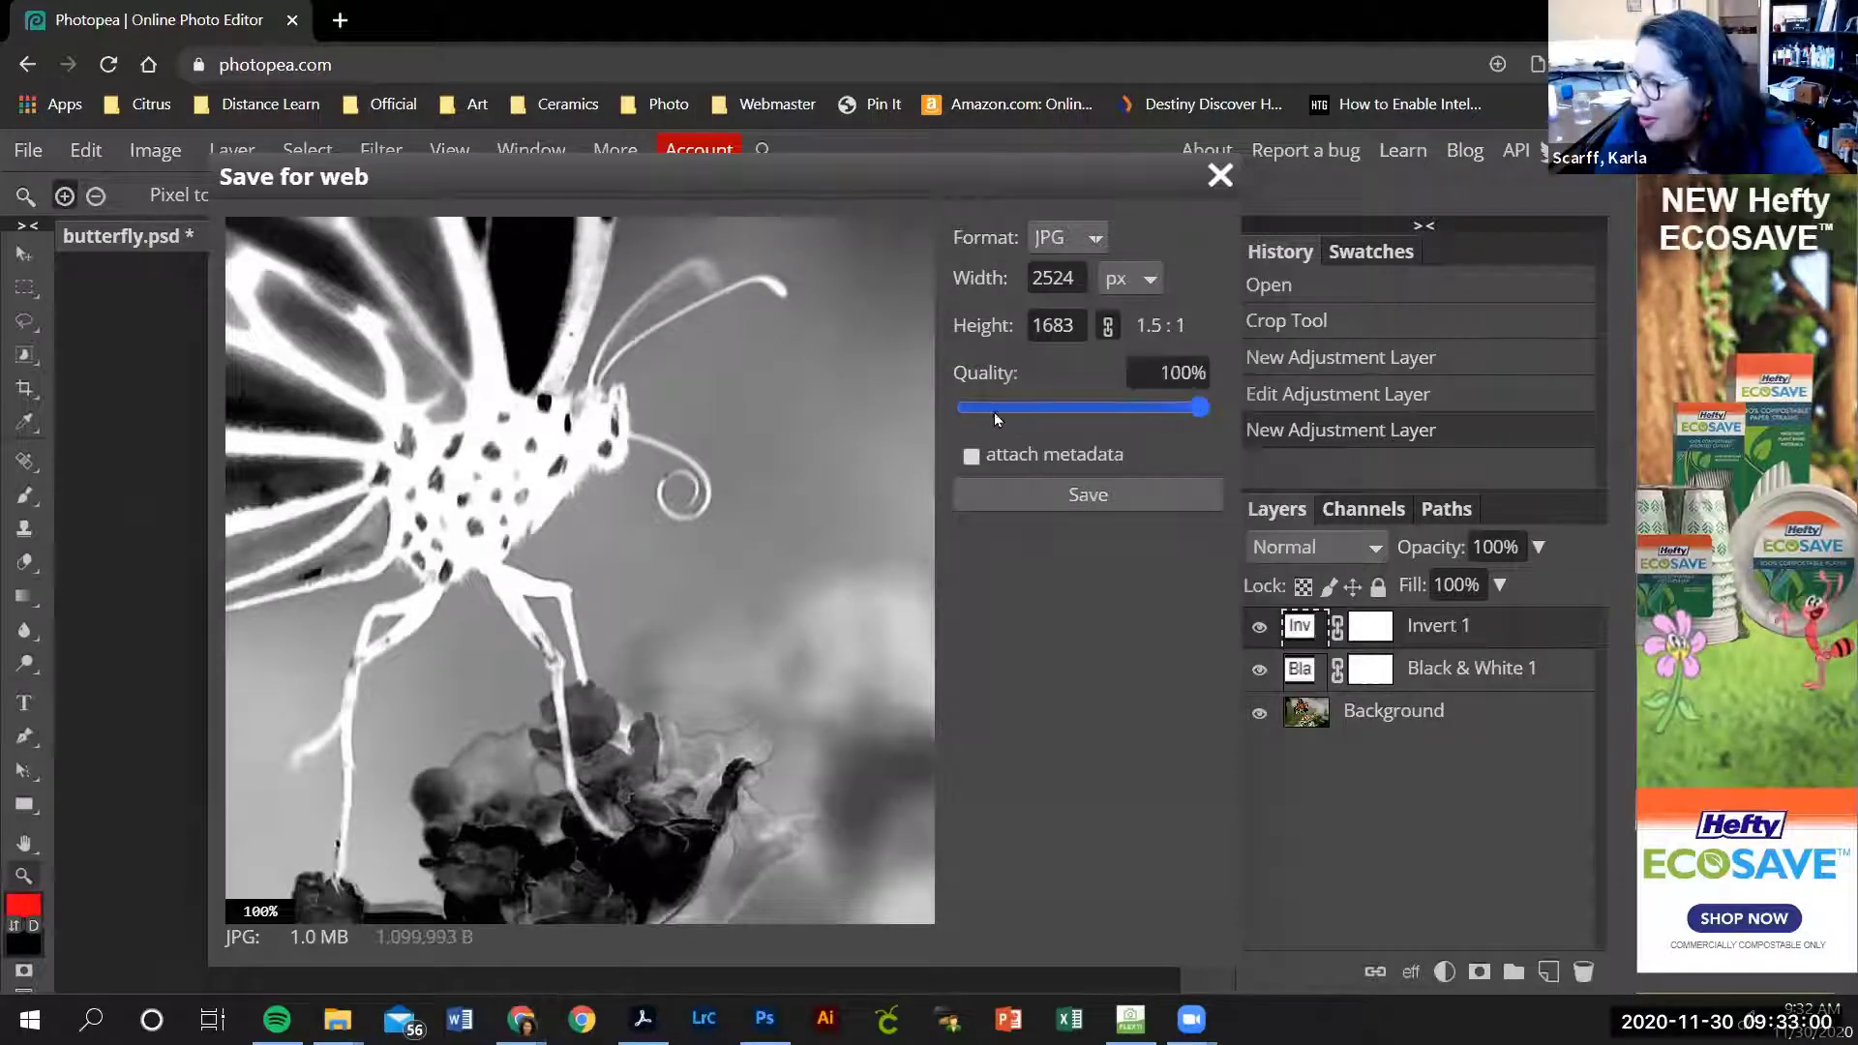
{"action": "left_click", "coordinate": [972, 456]}
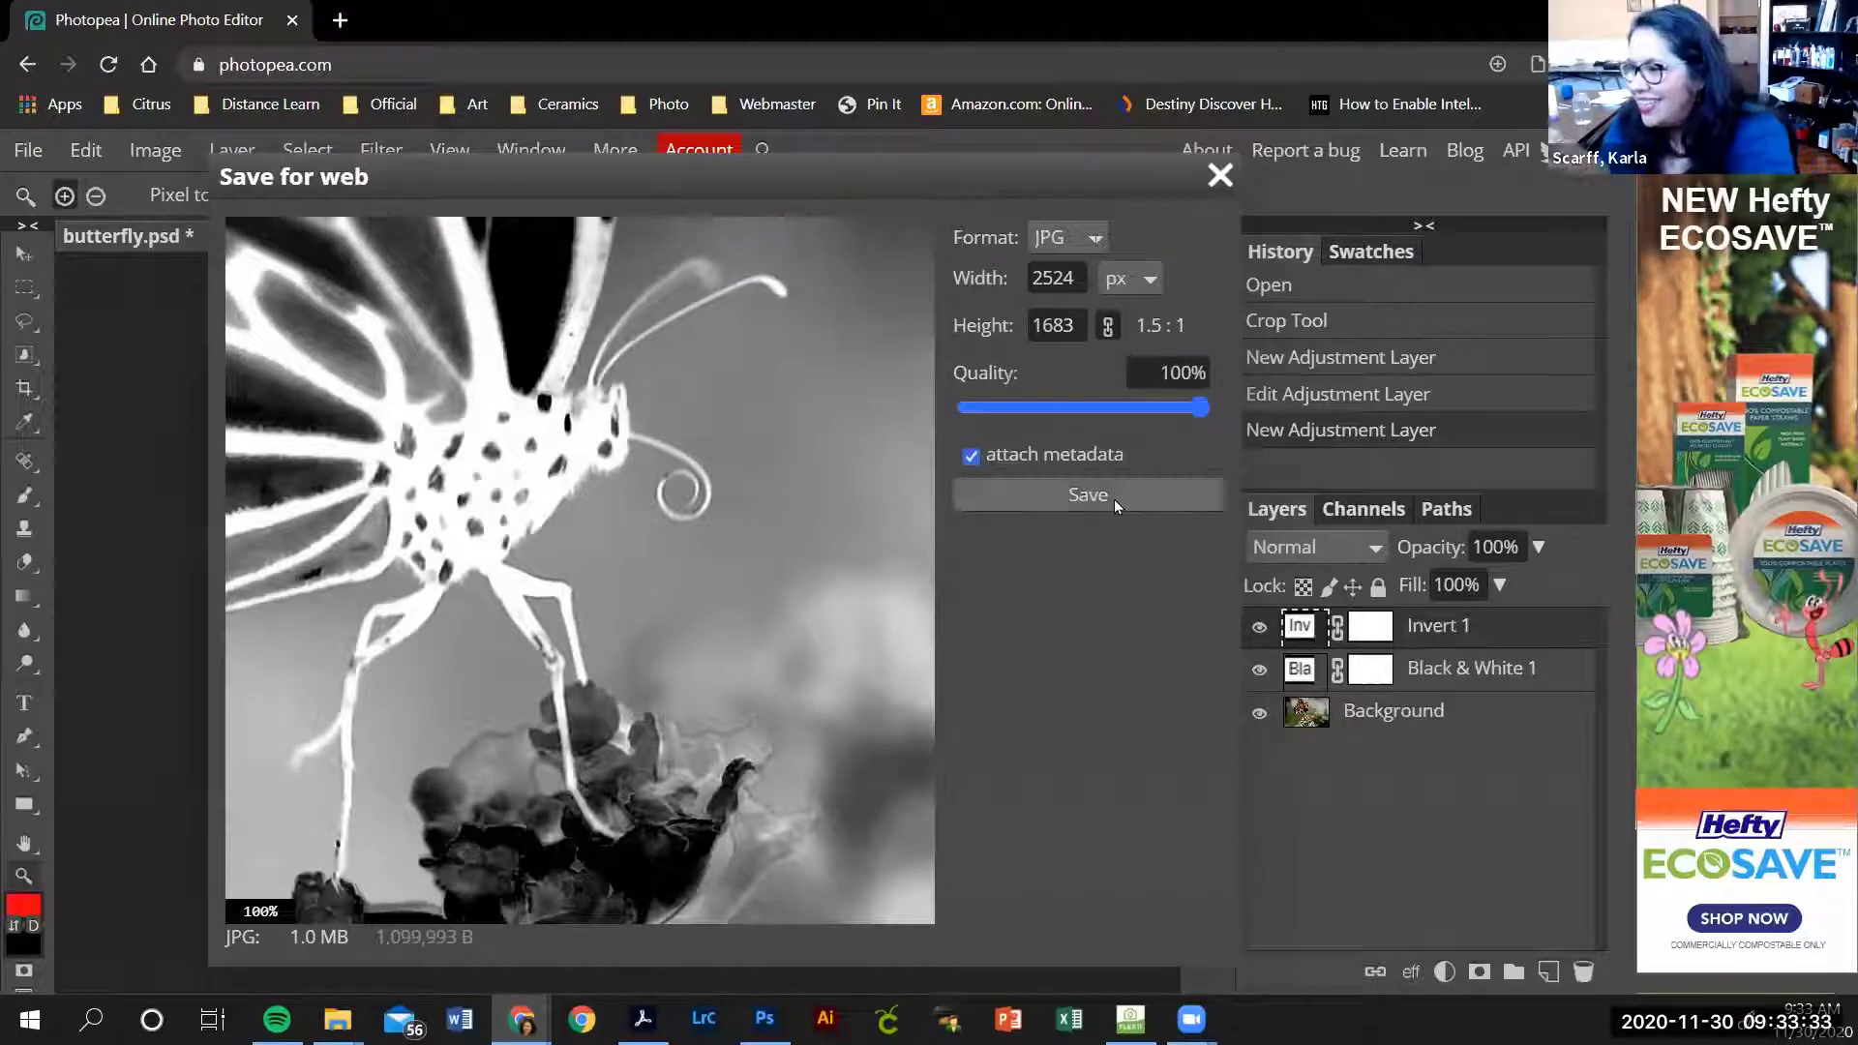
{"action": "left_click", "coordinate": [1111, 501]}
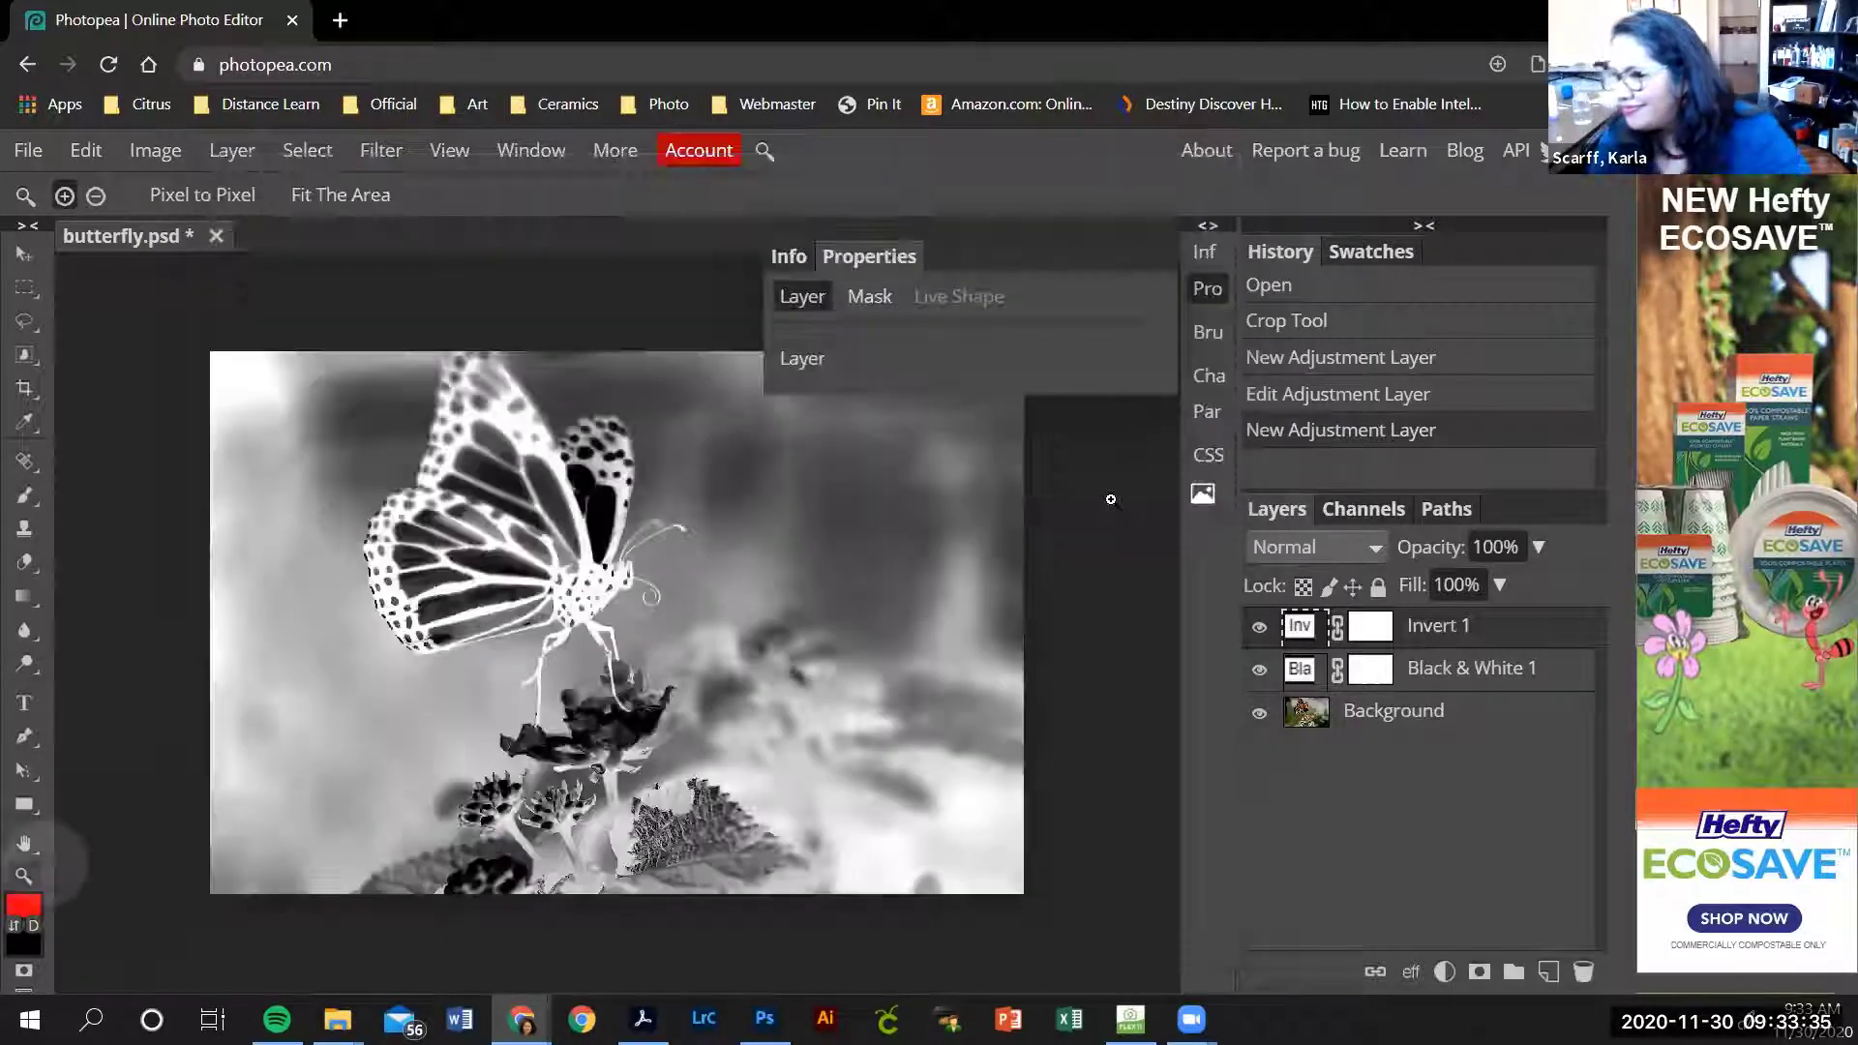